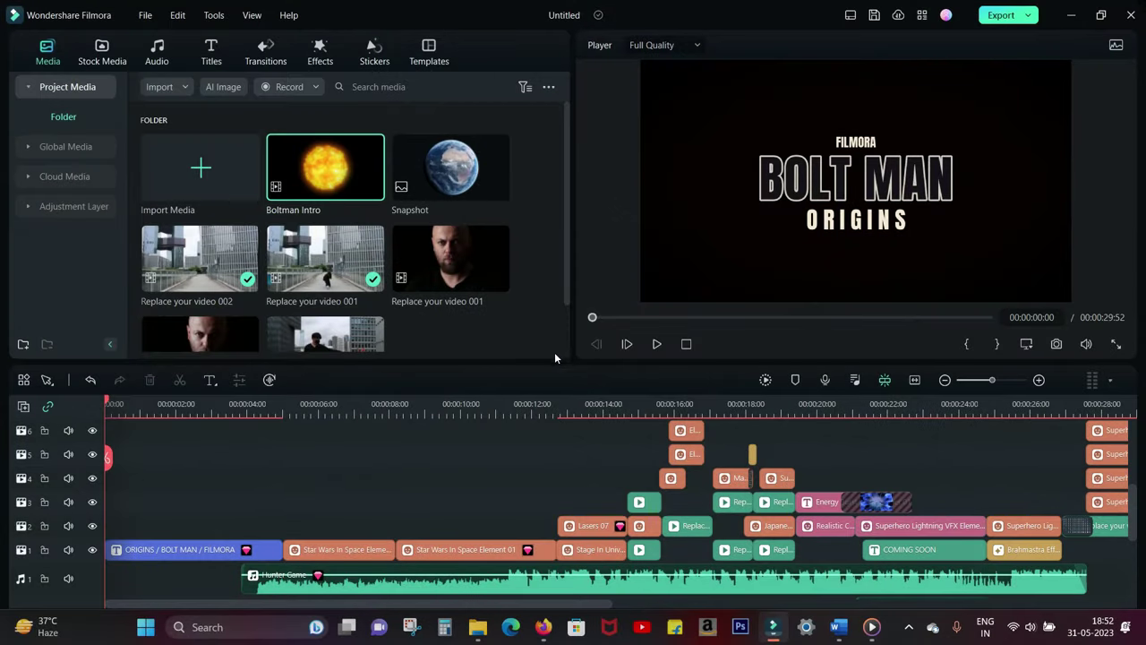
Enlarge the timeline panel by raising the player/timeline divider.
left_click_drag(559, 359, 552, 296)
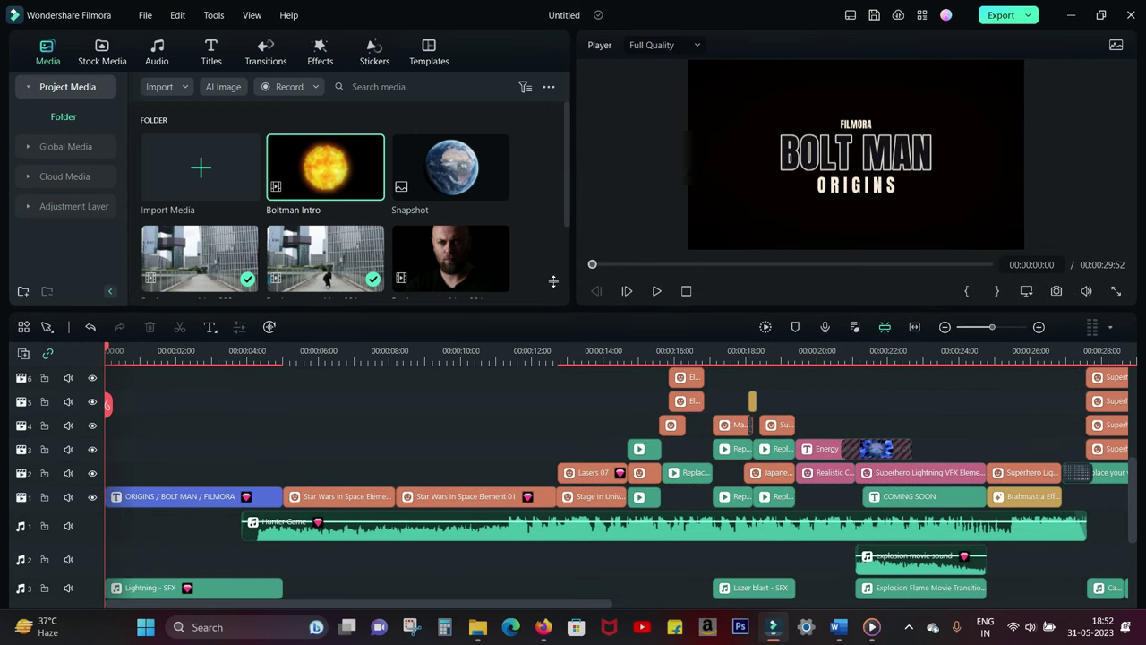
mouse_move(504, 606)
left_mouse_down()
mouse_move(590, 620)
mouse_move(488, 615)
left_mouse_up()
left_click_drag(1134, 523, 1128, 548)
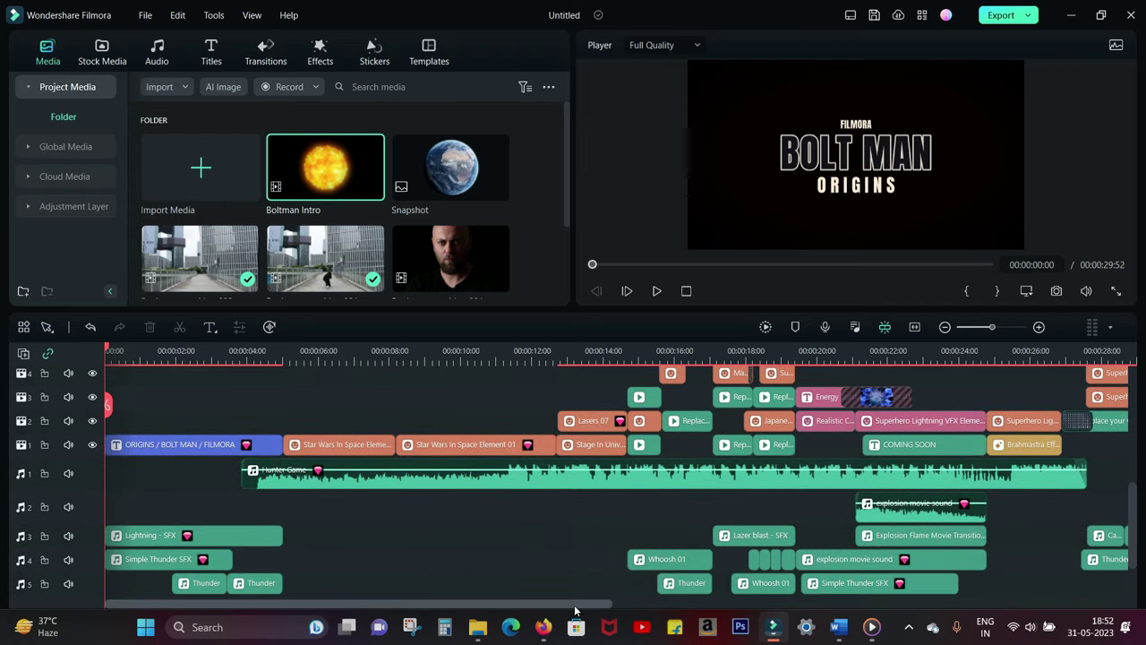
Zoom the timeline out and park the playhead at the trailer's end, about 00:00:34:59.
left_click_drag(545, 349, 358, 357)
left_click(433, 350)
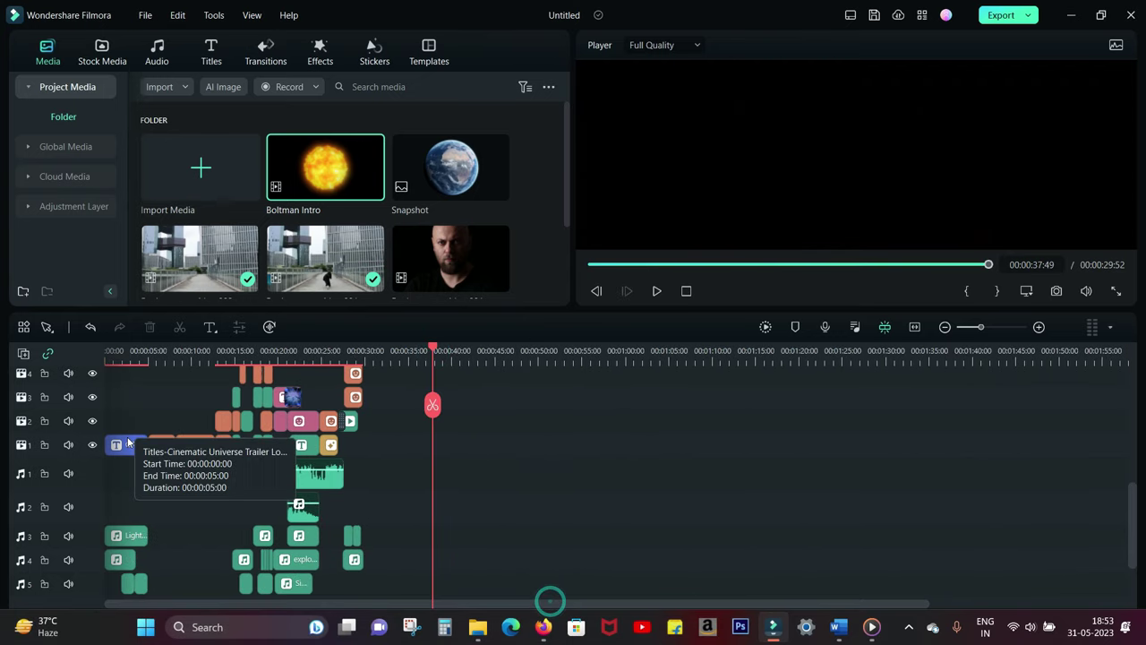
left_click(124, 351)
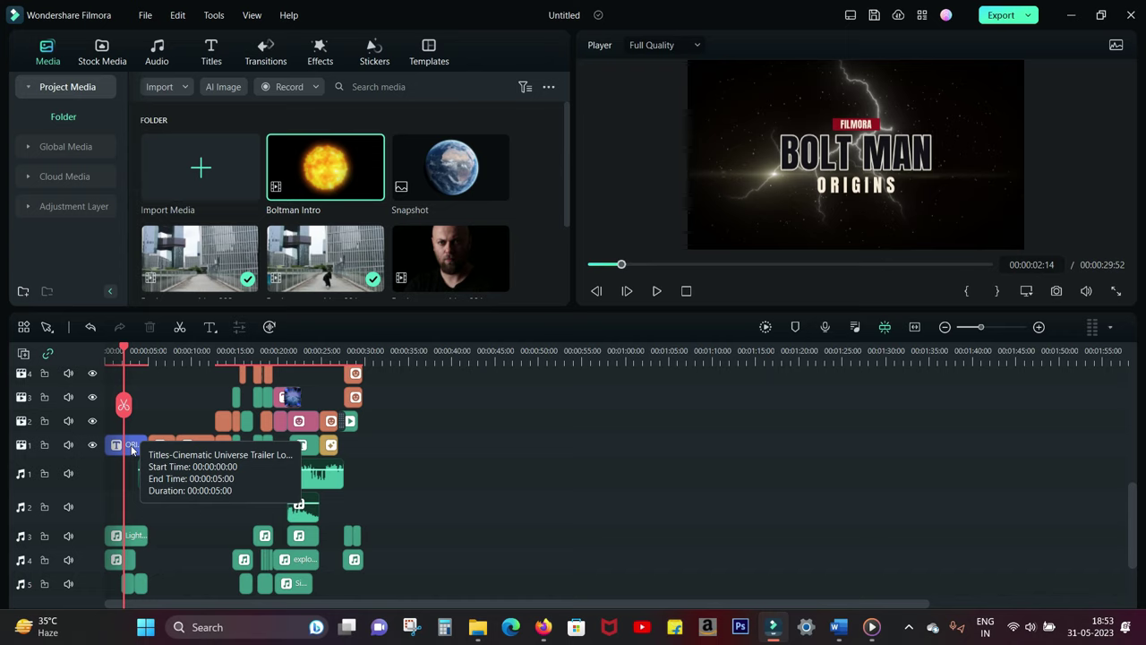
left_click(407, 351)
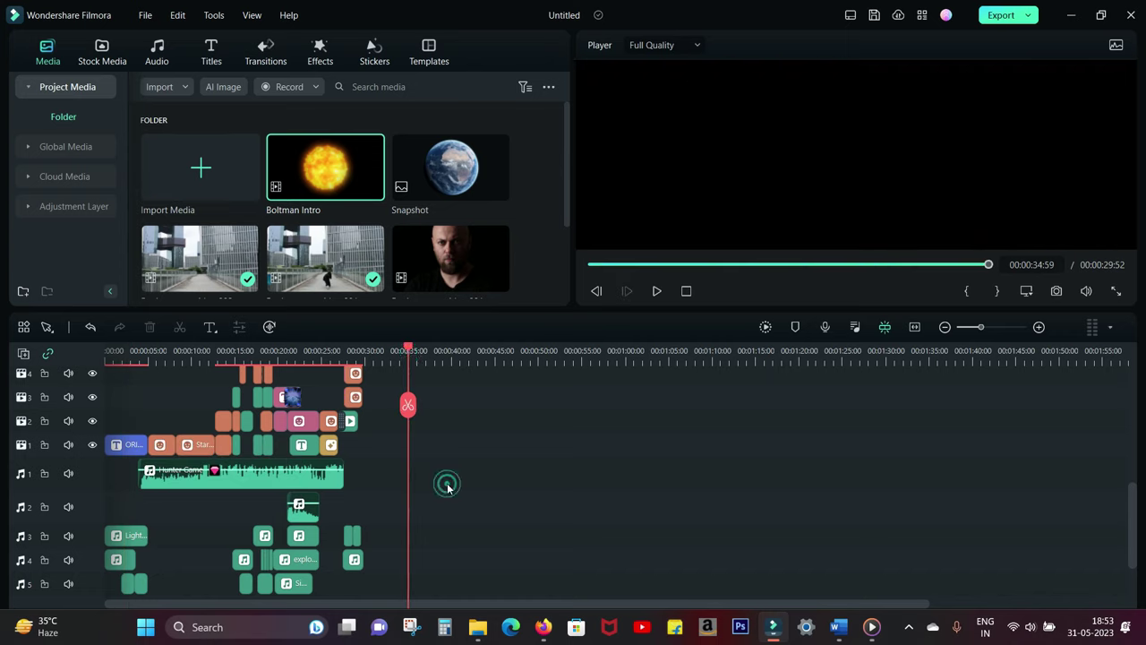
Drop the Cinematic Superhero Title template at 00:00:34:59, after the existing clips.
left_click(433, 53)
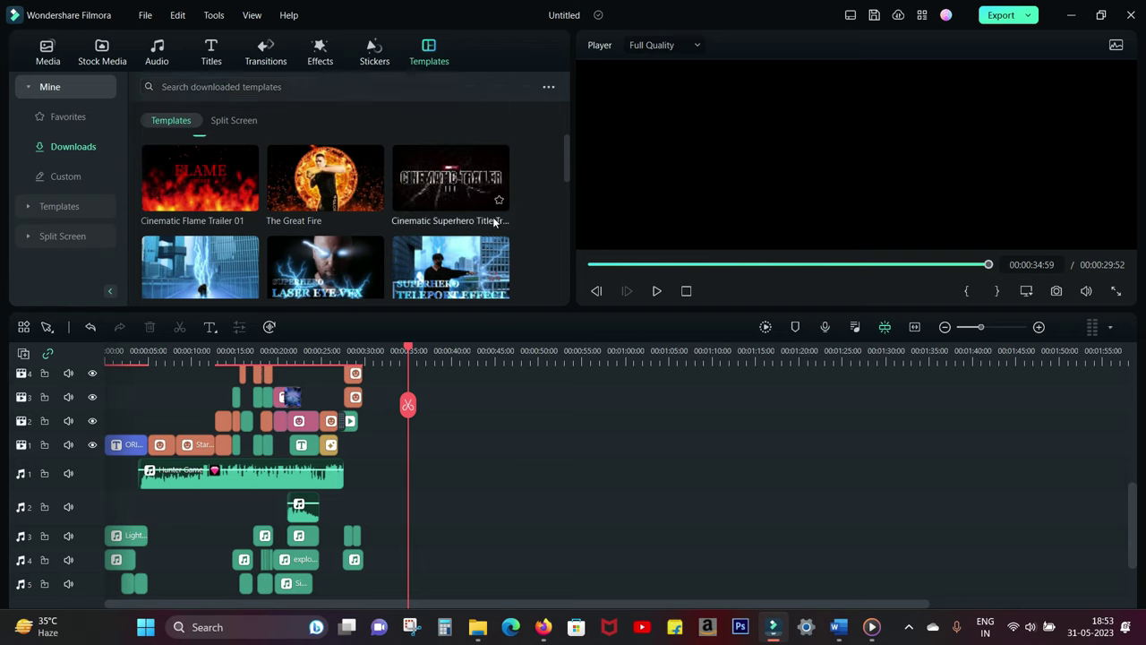
left_click(460, 188)
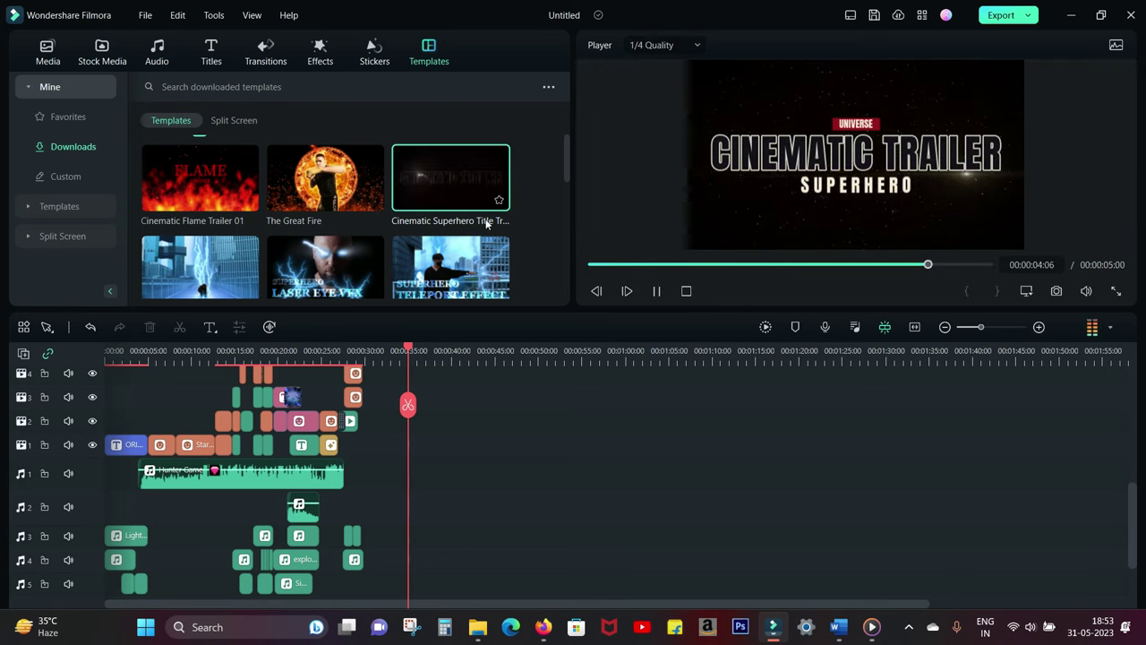
left_click_drag(486, 224, 412, 504)
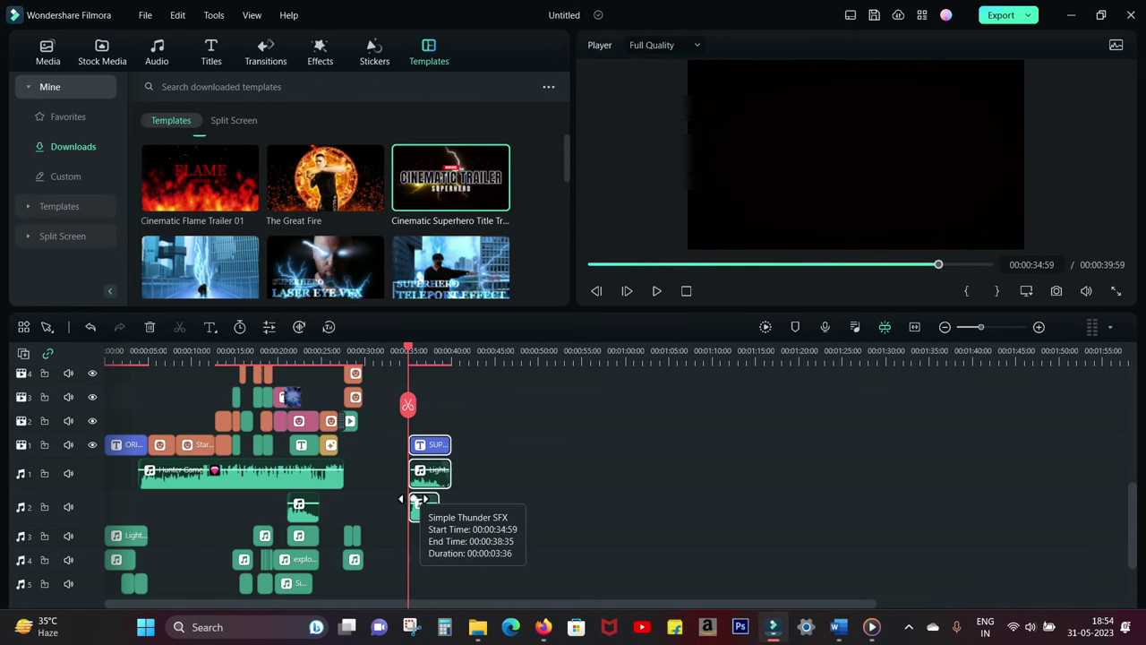
Replace the title's template lines with BOLT MAN and ORIGINS.
double_click(847, 156)
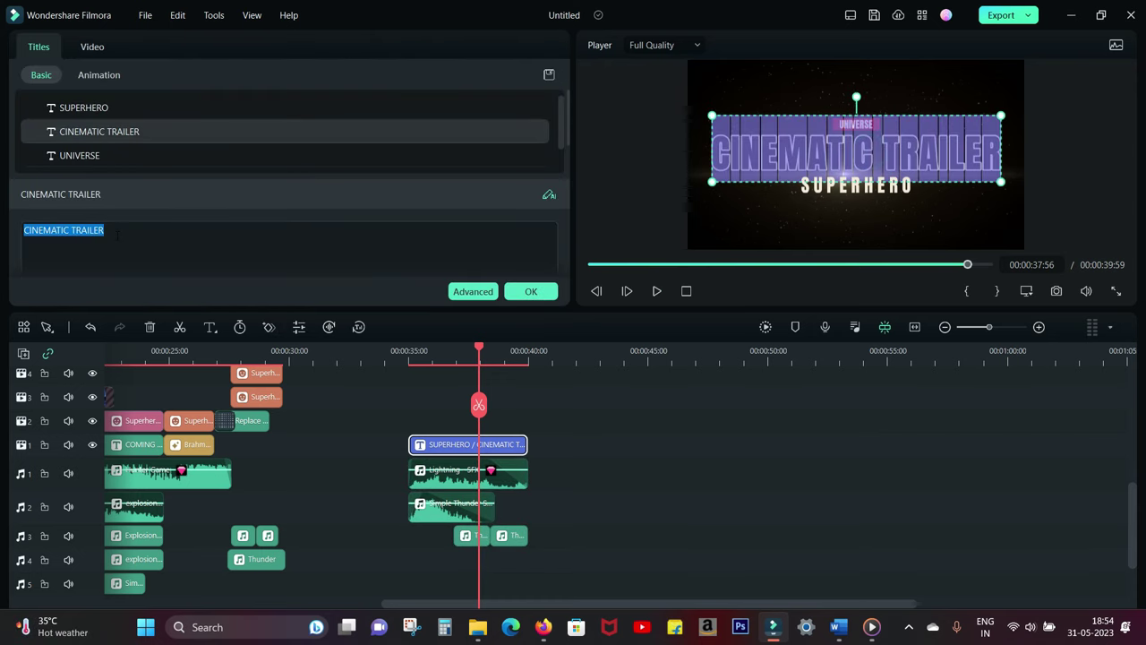
type("BOLT MAN")
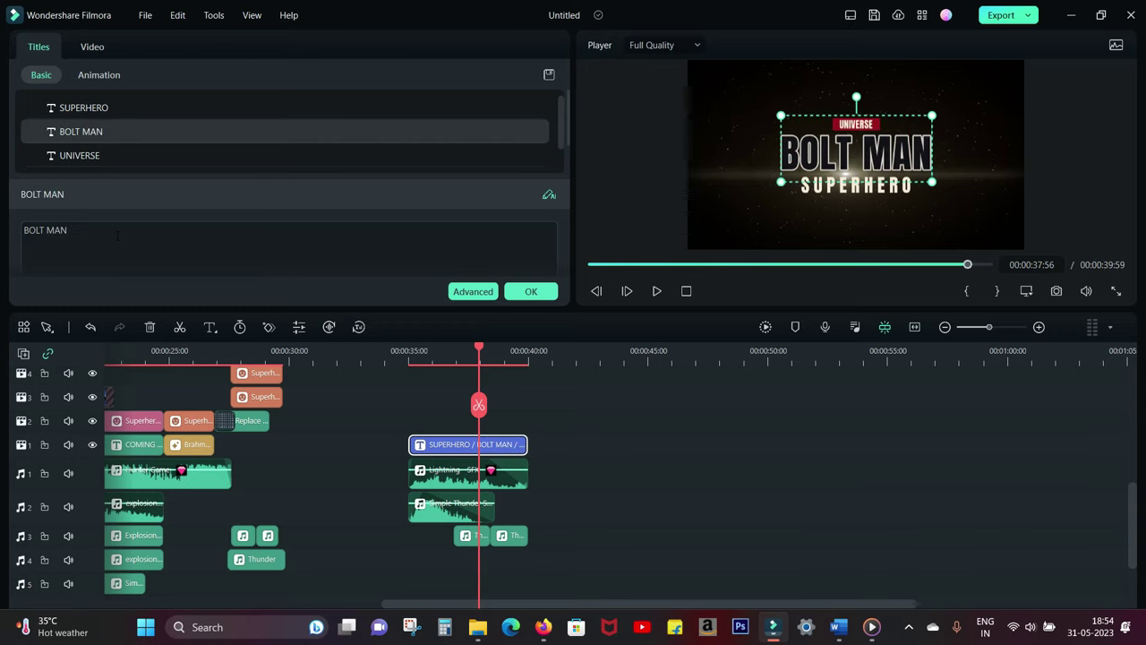
left_click(876, 186)
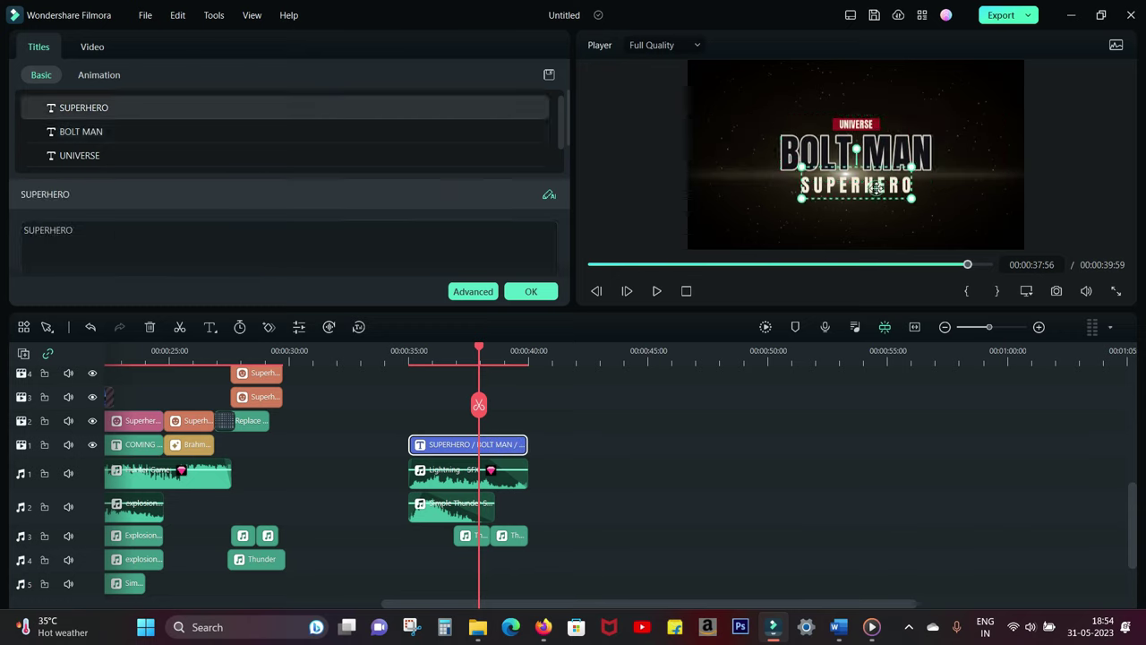
left_click(105, 231)
key("ctrl+a")
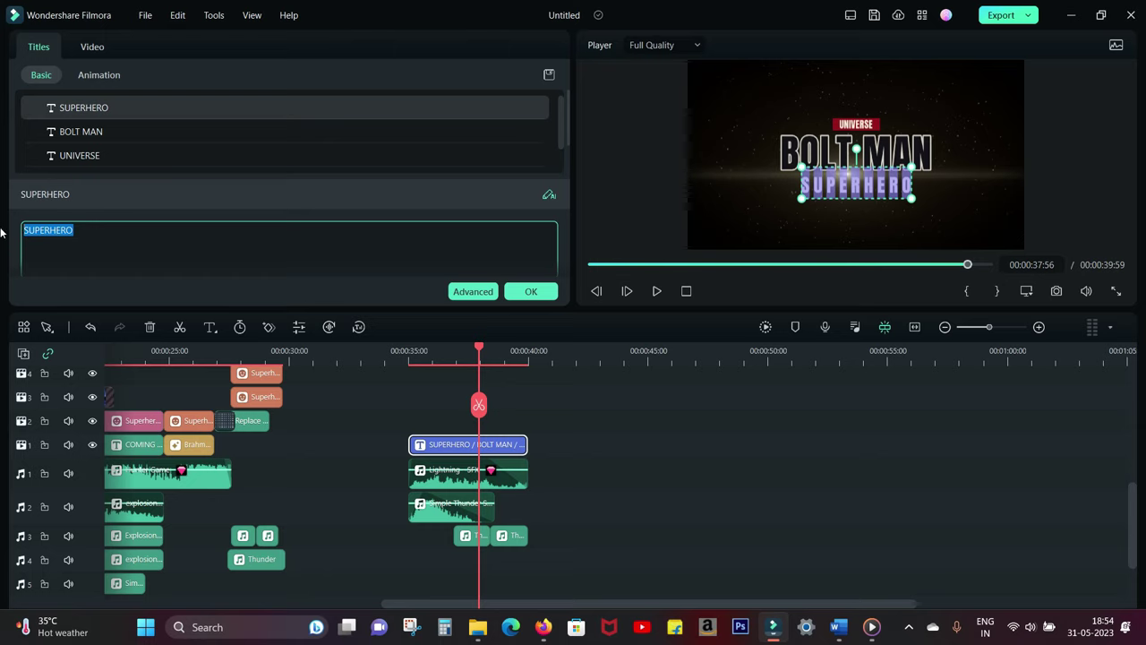
type("ORIGINS")
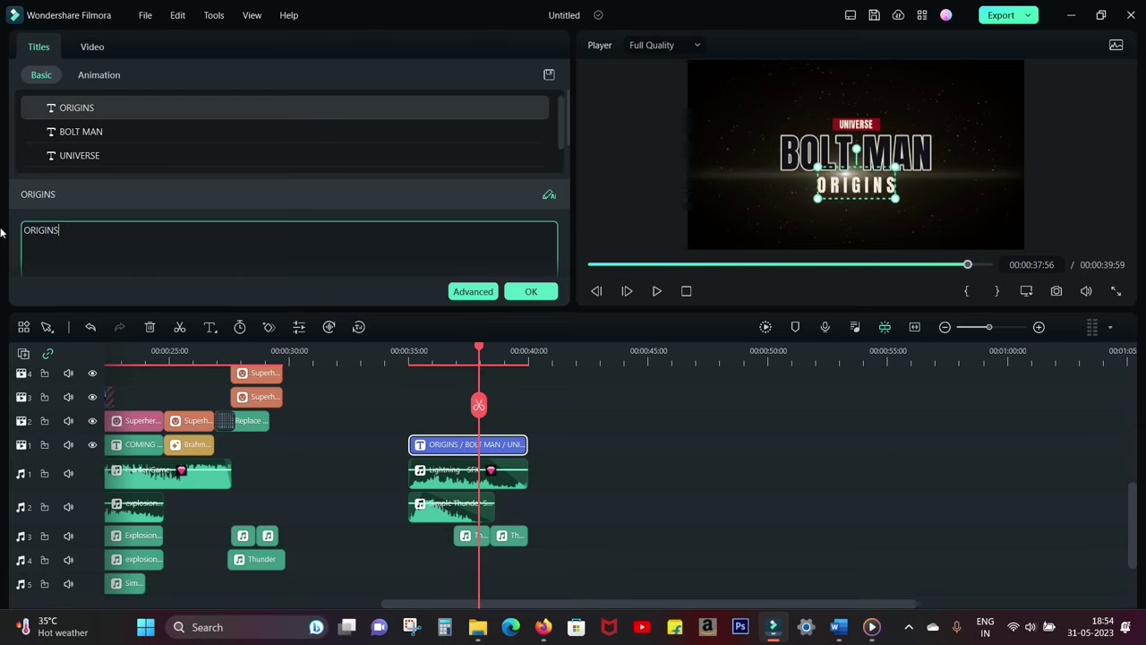
Change the UNIVERSE line to FILMORA, confirm the edits, and play the title back.
left_click(857, 127)
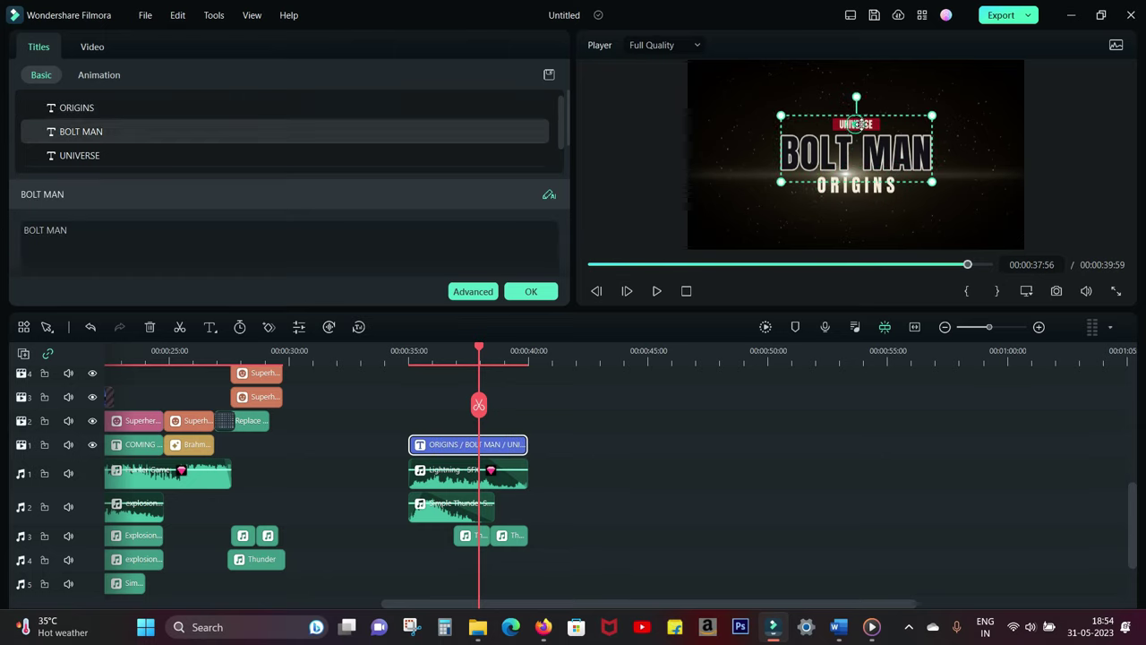
left_click(99, 154)
left_click(76, 231)
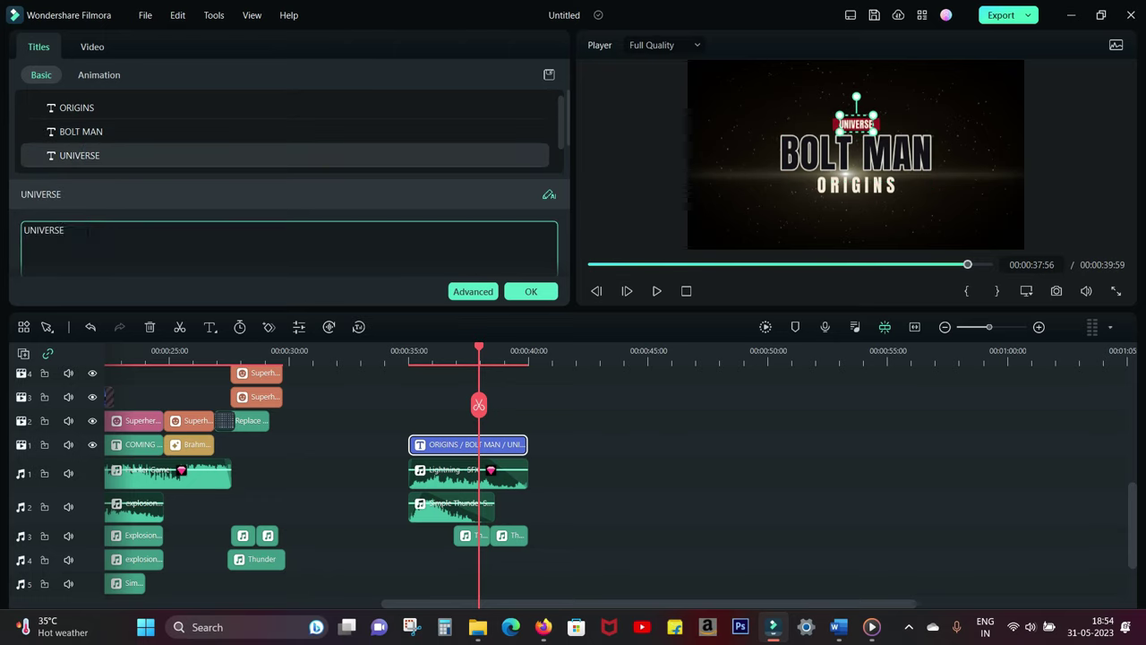
type("FILMORA")
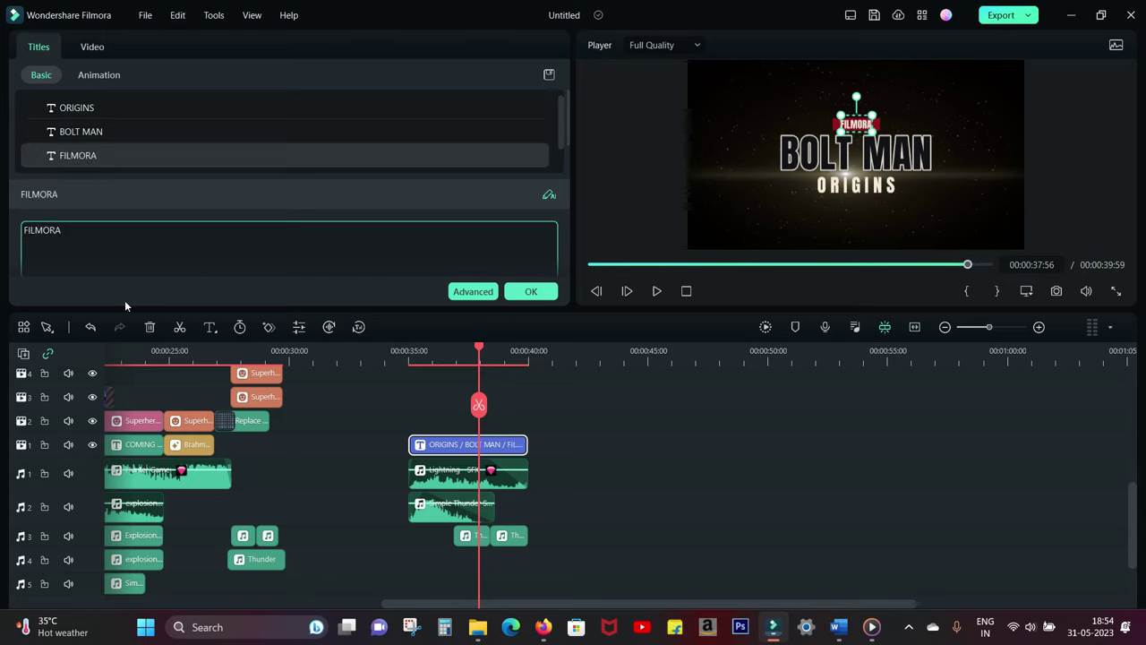
left_click(406, 352)
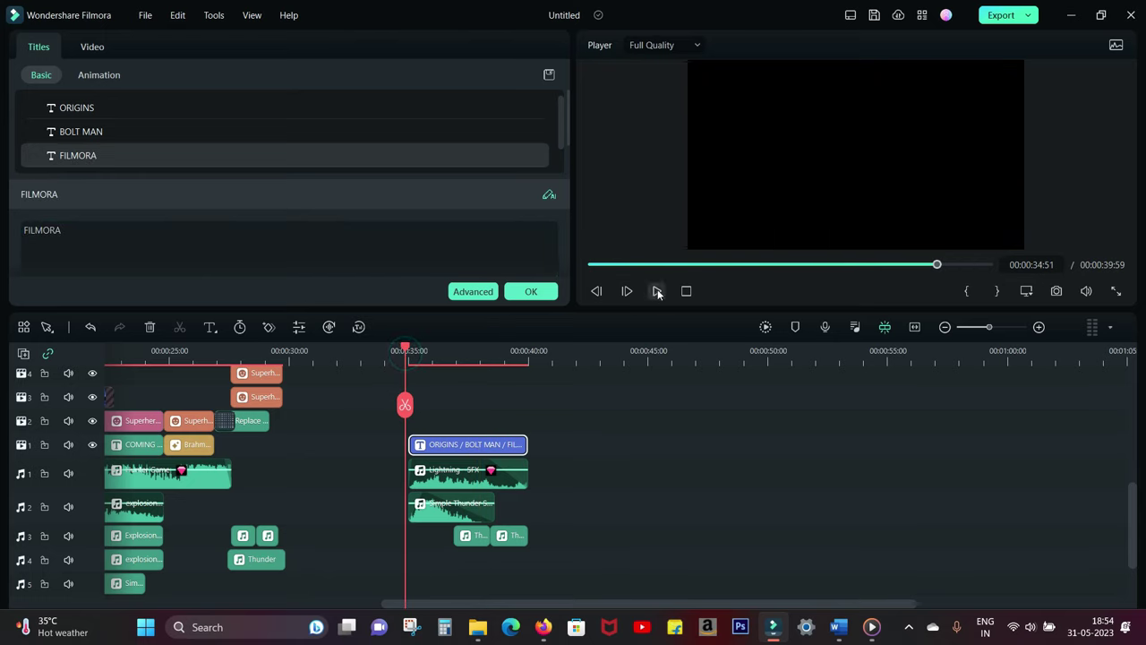
left_click(531, 291)
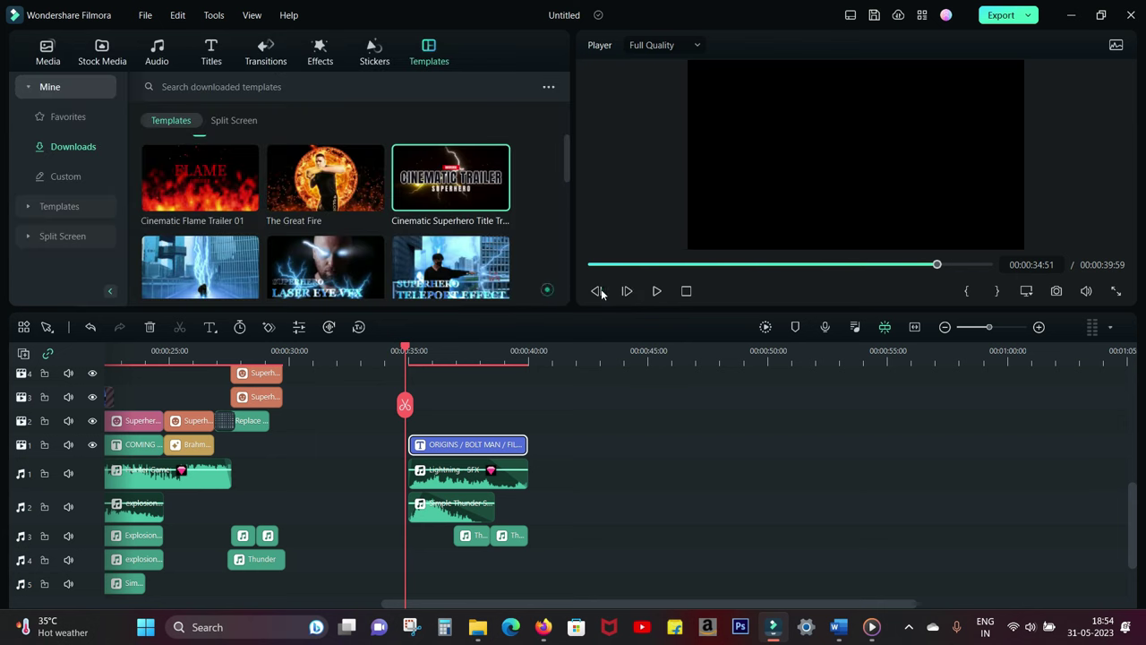
left_click(656, 292)
Add the Star Wars In Space Element 07 sticker to track 1 after the title and trim it.
left_click_drag(529, 604, 178, 601)
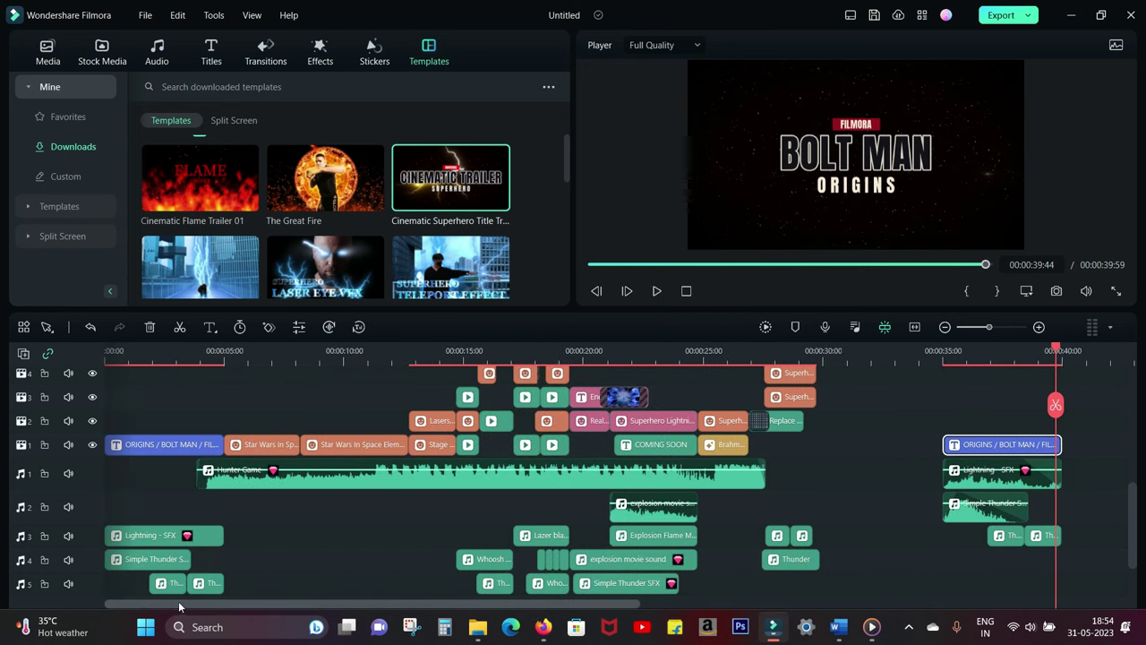
left_click(261, 452)
scroll(779, 534, "right", 5)
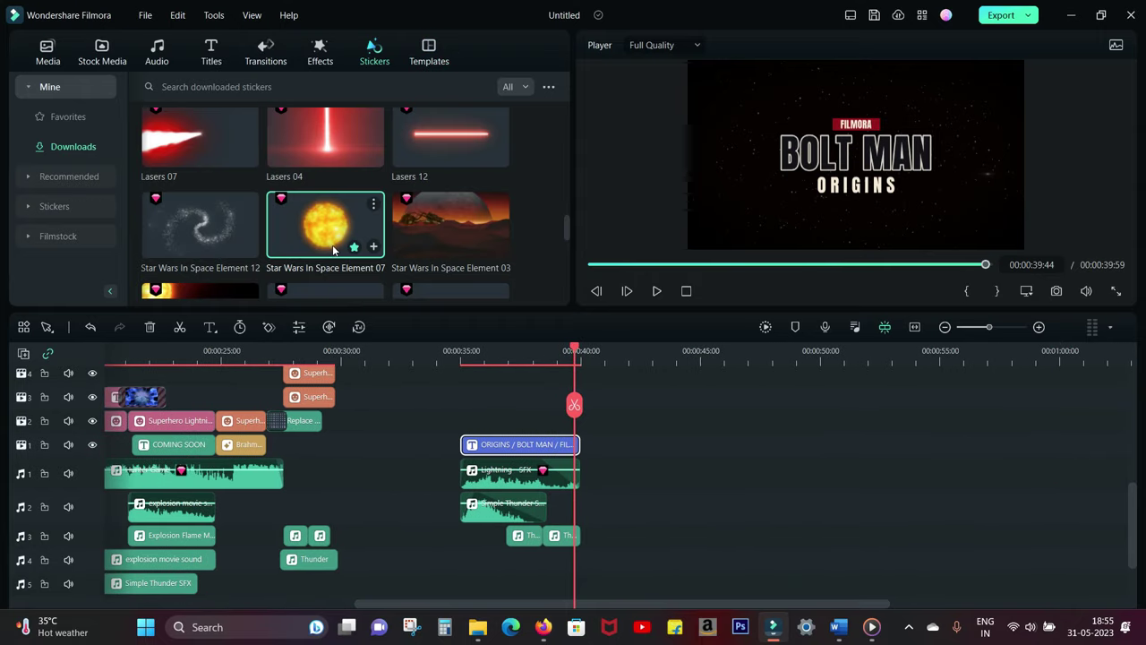
left_click_drag(333, 248, 594, 501)
left_click_drag(609, 603, 679, 610)
left_click_drag(633, 454, 528, 447)
Add Star Wars In Space Element 01 ending at 00:46:17, preview, then add the Stage In Universe sticker.
scroll(211, 262, "down", 2)
left_click_drag(219, 232, 548, 479)
left_click_drag(717, 444, 598, 444)
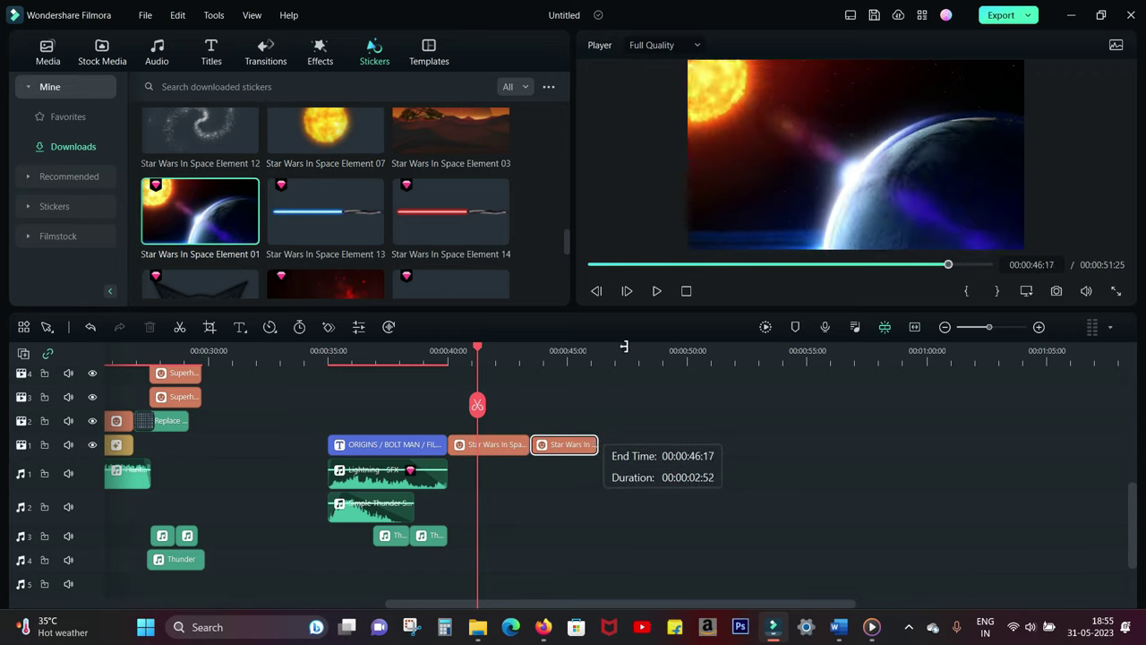
left_click(657, 290)
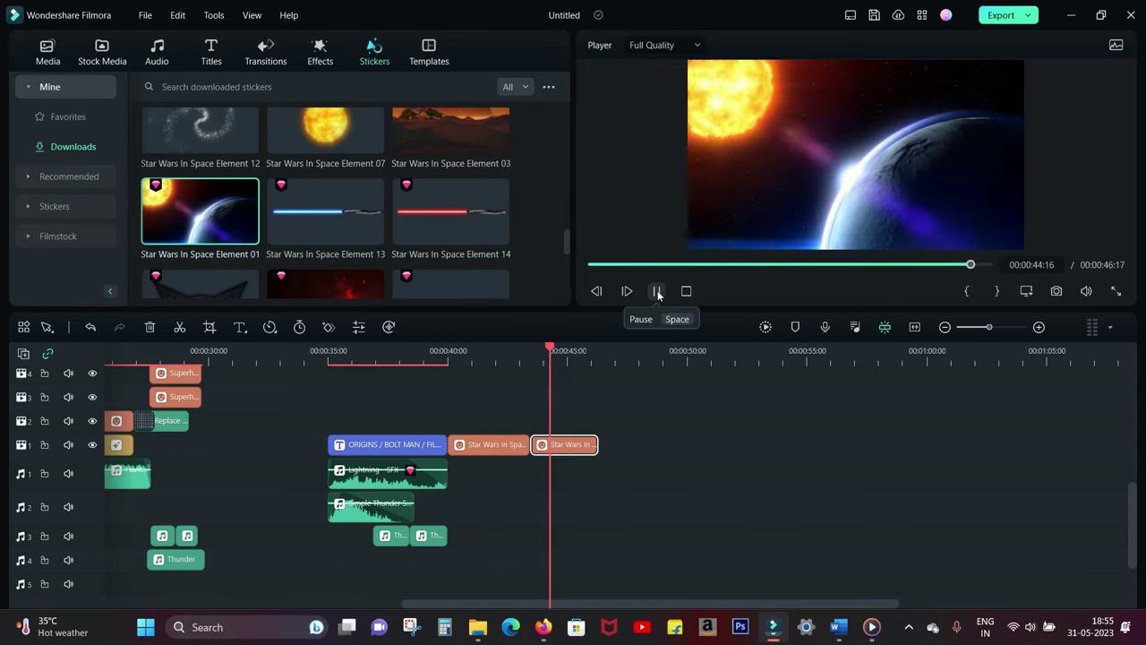
left_click(657, 290)
scroll(516, 224, "up", 5)
left_click_drag(440, 207, 614, 444)
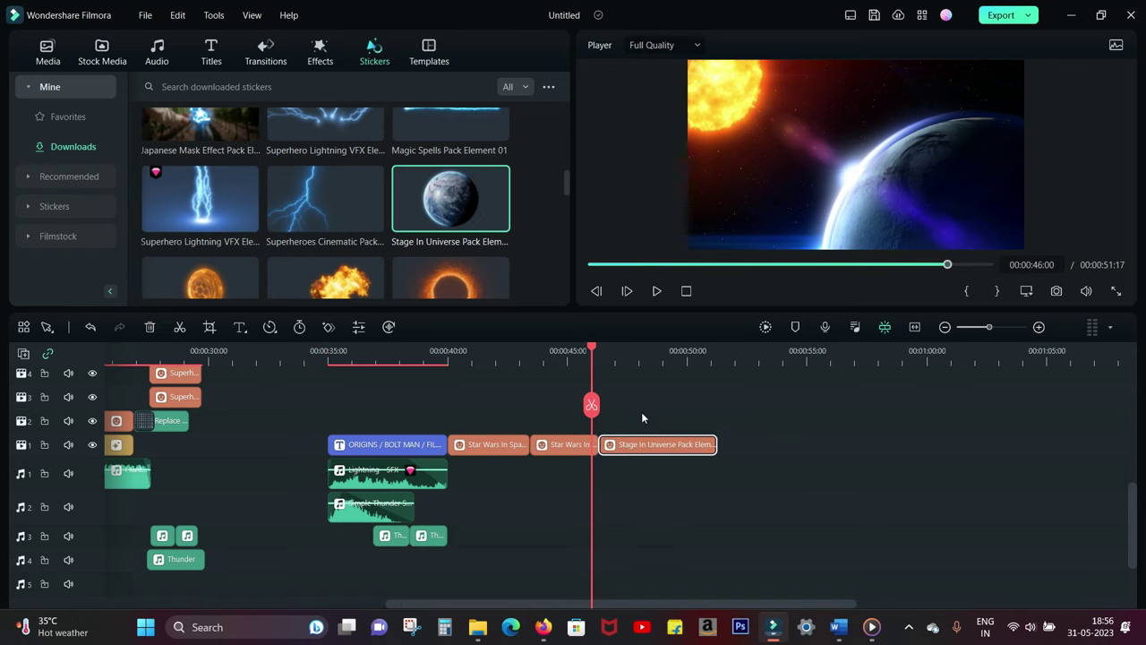
Trim the Stage In Universe Earth clip to end at the chosen cut frame.
left_click(657, 290)
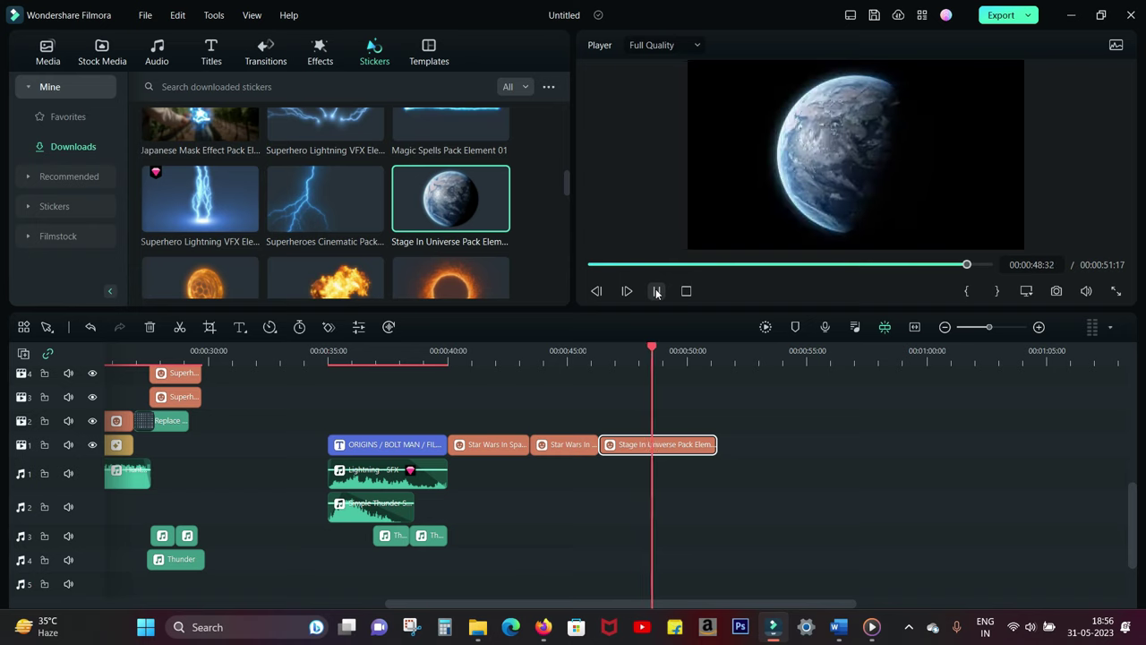
left_click(657, 291)
left_click_drag(660, 350, 658, 350)
left_click_drag(716, 444, 658, 445)
left_click(587, 351)
Layer Lasers 07 on track 2 over the Earth clip, trimmed to end at 00:00:48:51.
scroll(544, 237, "down", 2)
scroll(544, 237, "down", 1)
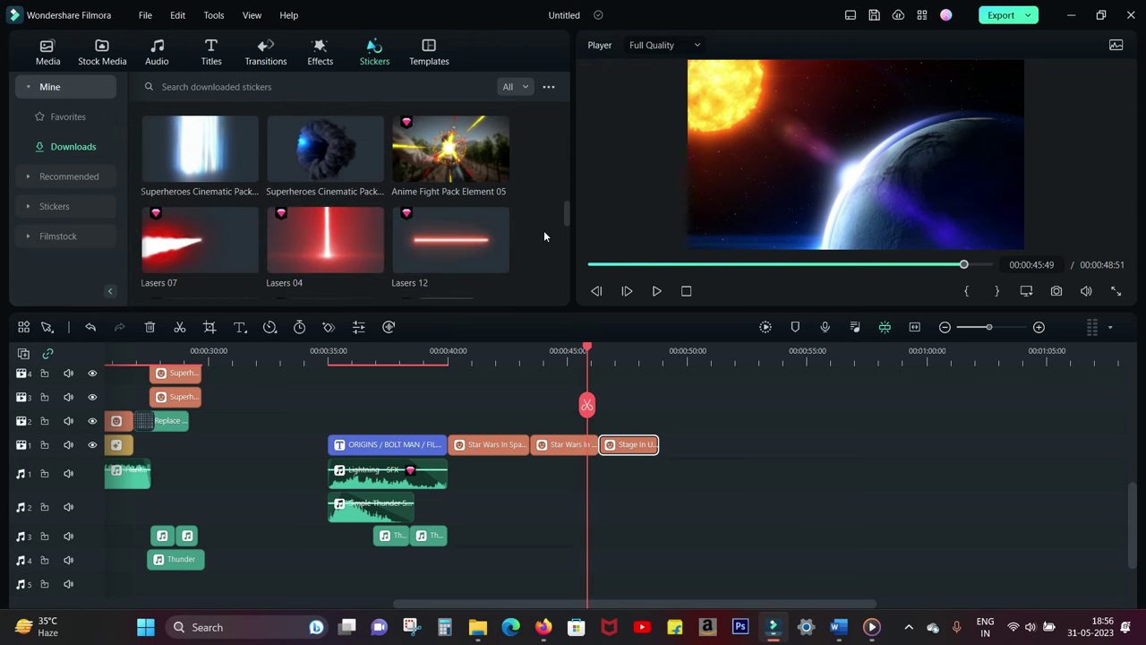
mouse_move(183, 269)
left_click(181, 252)
left_click_drag(181, 252, 605, 428)
left_click_drag(588, 349, 656, 352)
left_click_drag(716, 427, 660, 427)
Place the Superhero Landing Effect template at 00:00:48:51, extending the project to 00:00:51:16.
left_click(429, 56)
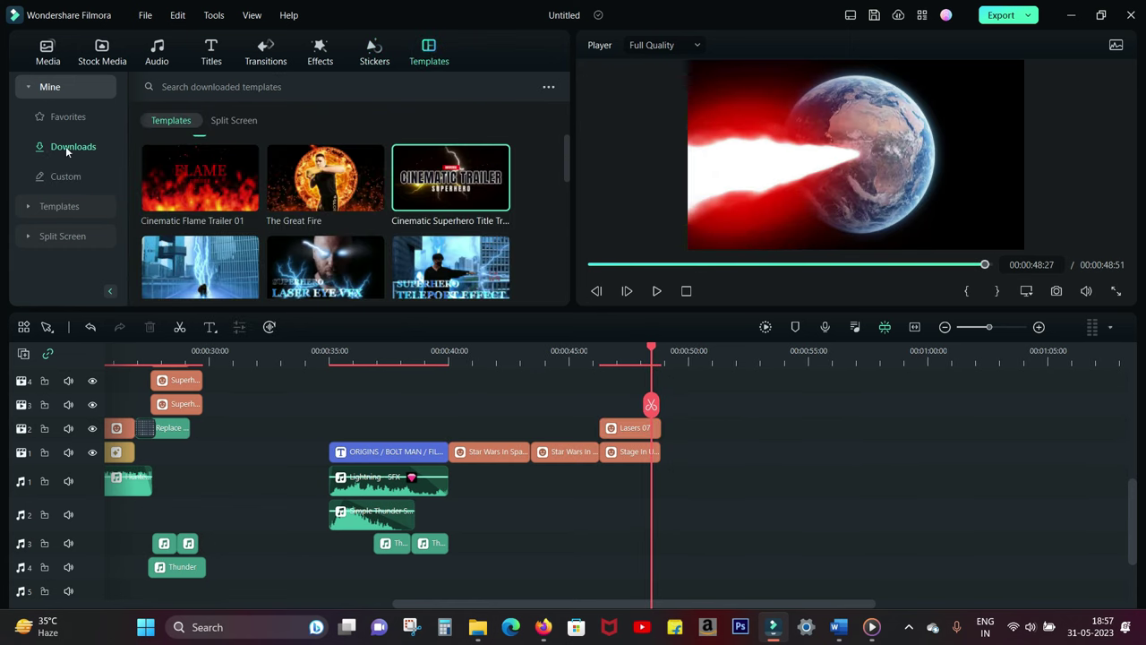
scroll(520, 205, "down", 2)
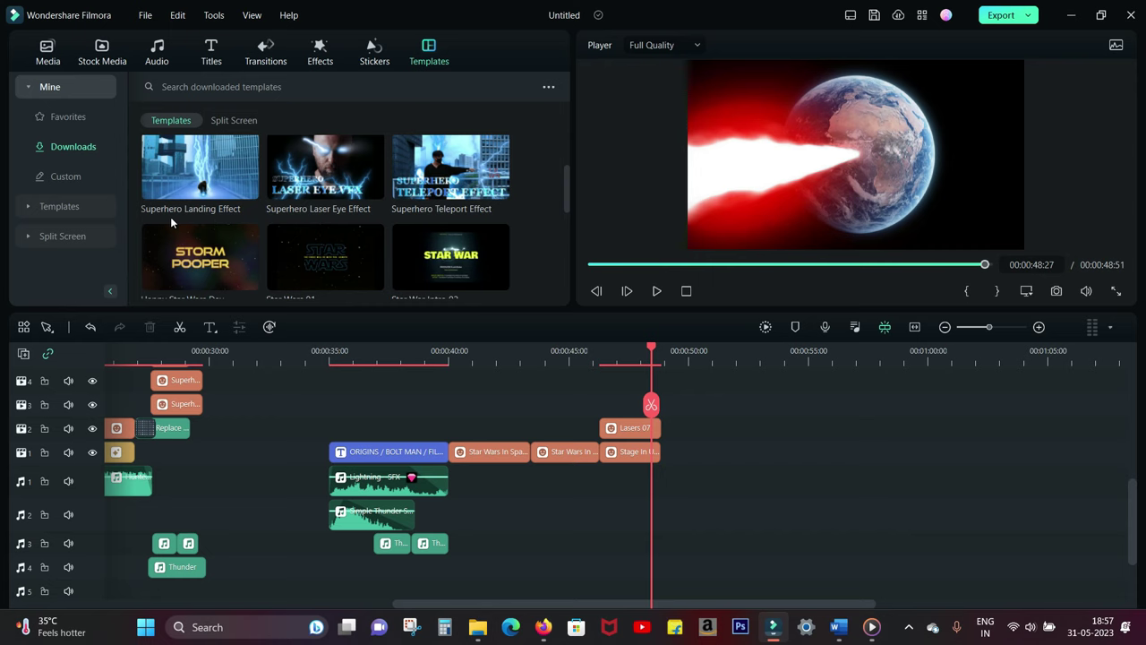
left_click_drag(197, 164, 679, 467)
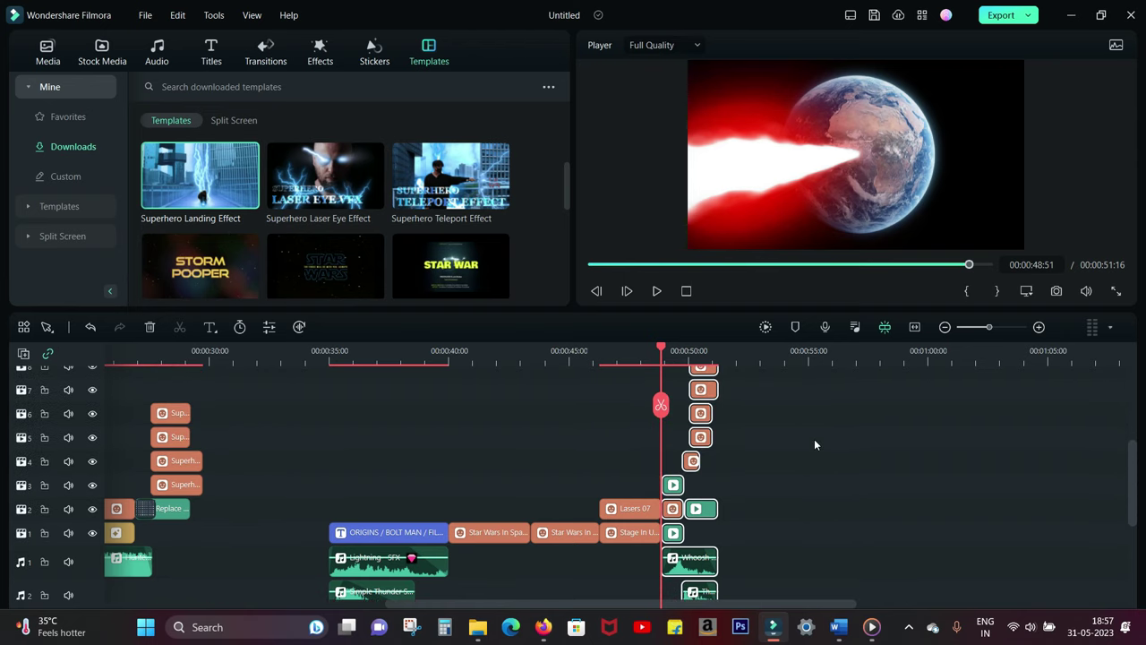
scroll(815, 438, "down", 5)
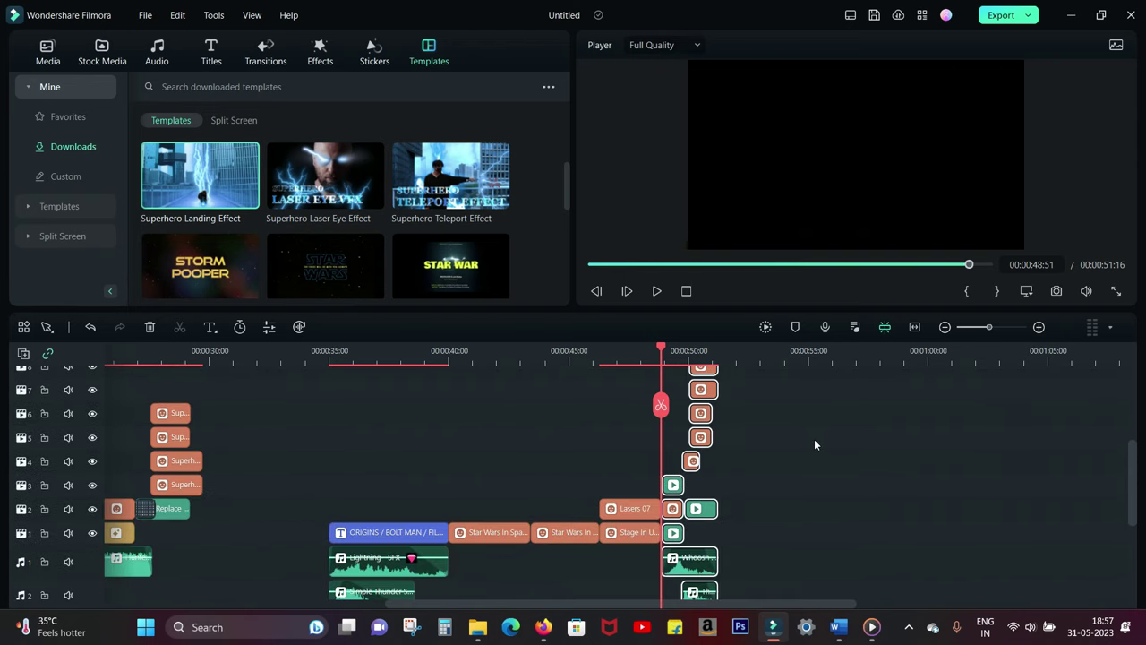
Set all tracks to Normal height and add Superhero Teleport Effect at 00:00:51:16.
scroll(814, 438, "up", 1)
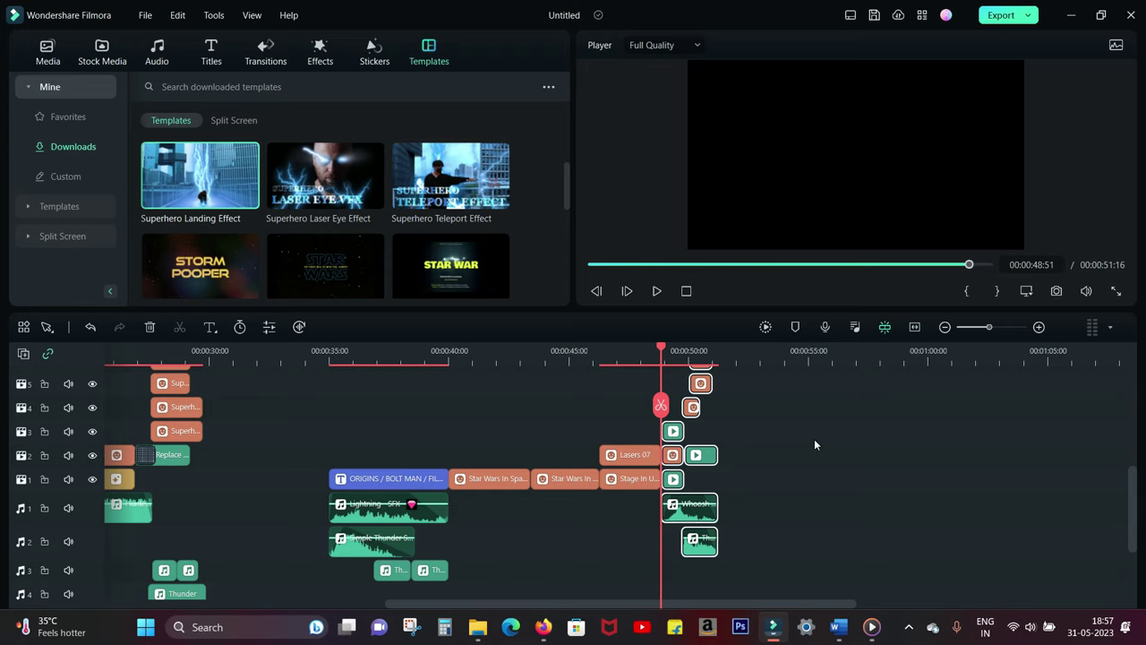
right_click(89, 500)
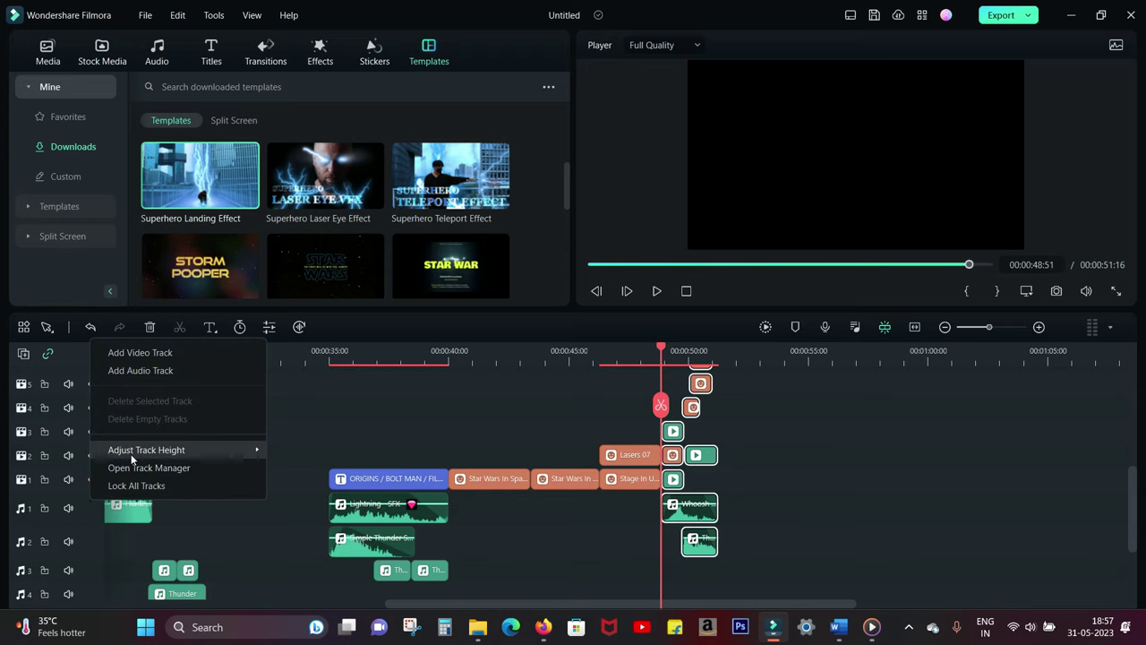
mouse_move(137, 455)
left_click(316, 466)
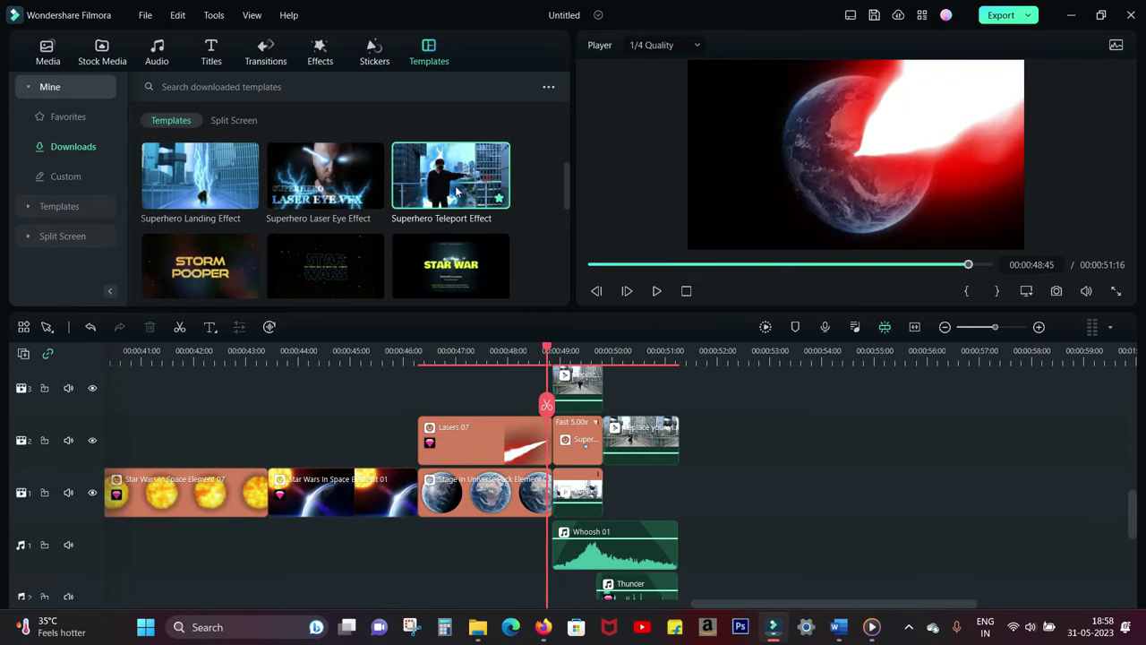
left_click_drag(479, 196, 695, 507)
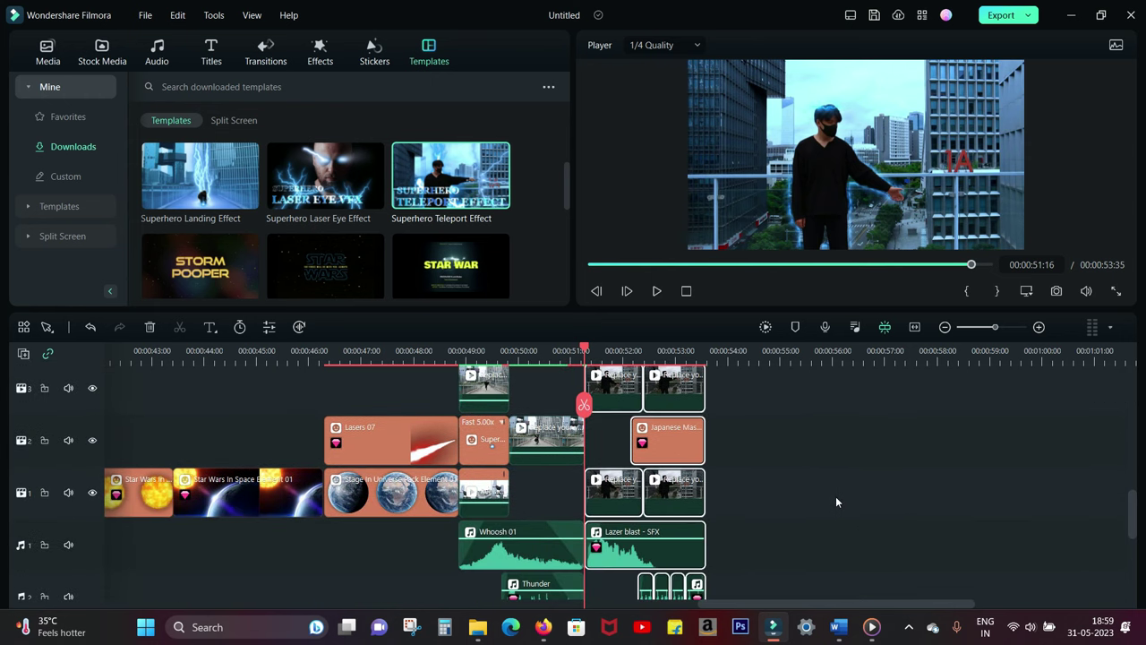
Render the timeline preview, play it through to 00:00:53:35, and enlarge the timeline.
left_click(766, 328)
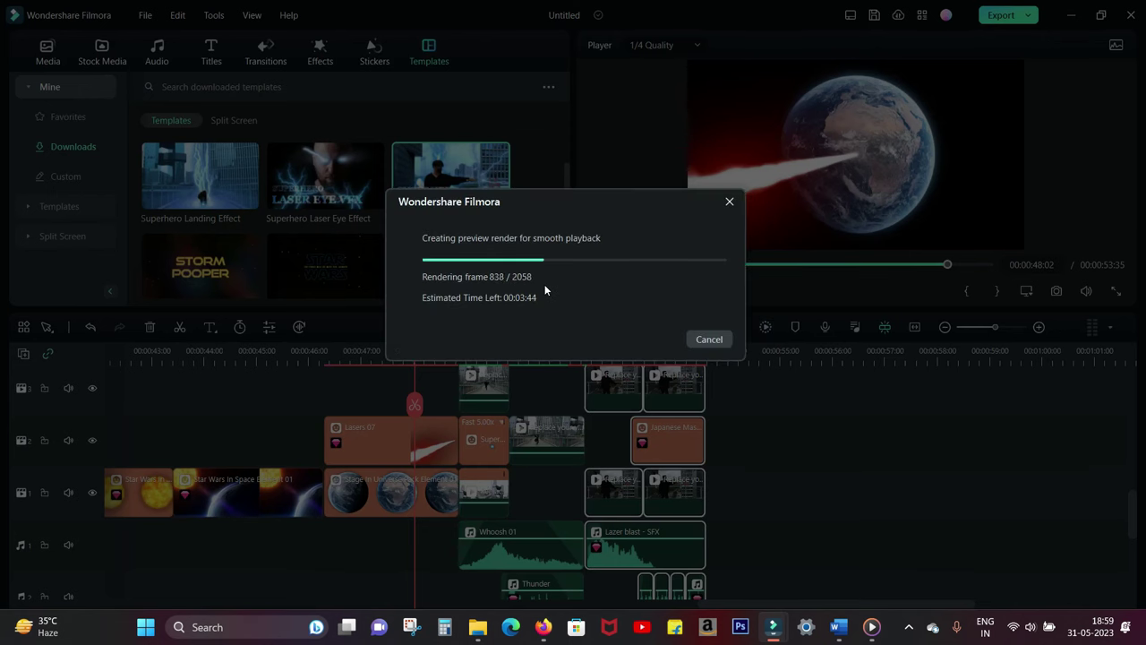
left_click(659, 376)
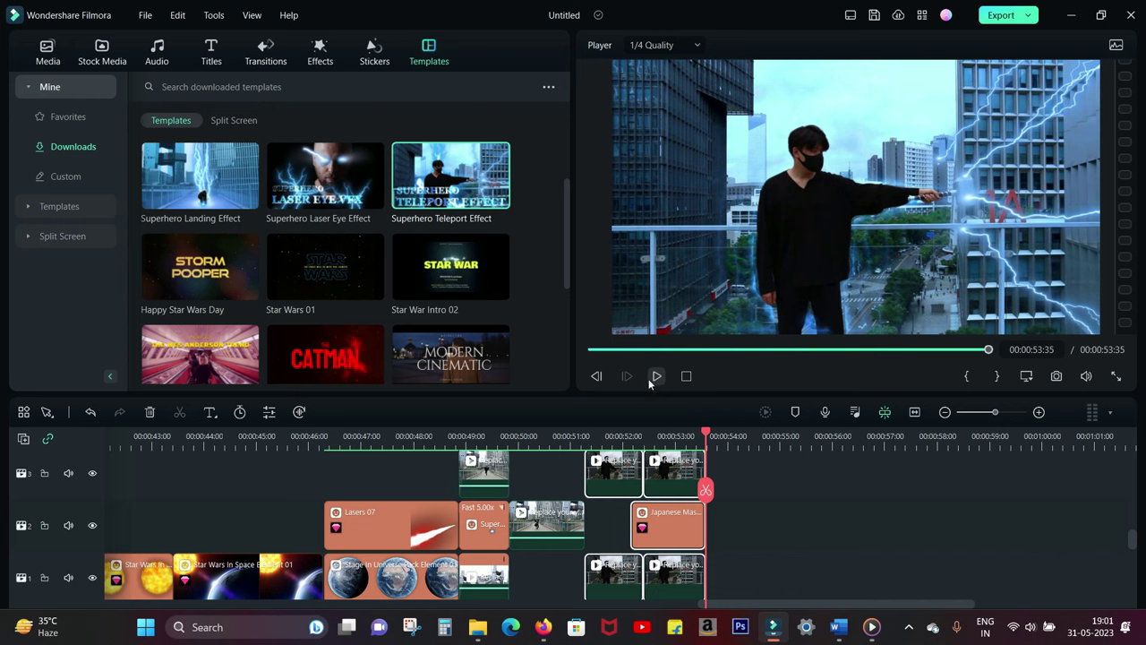
left_click_drag(629, 392, 628, 322)
scroll(785, 451, "up", 1)
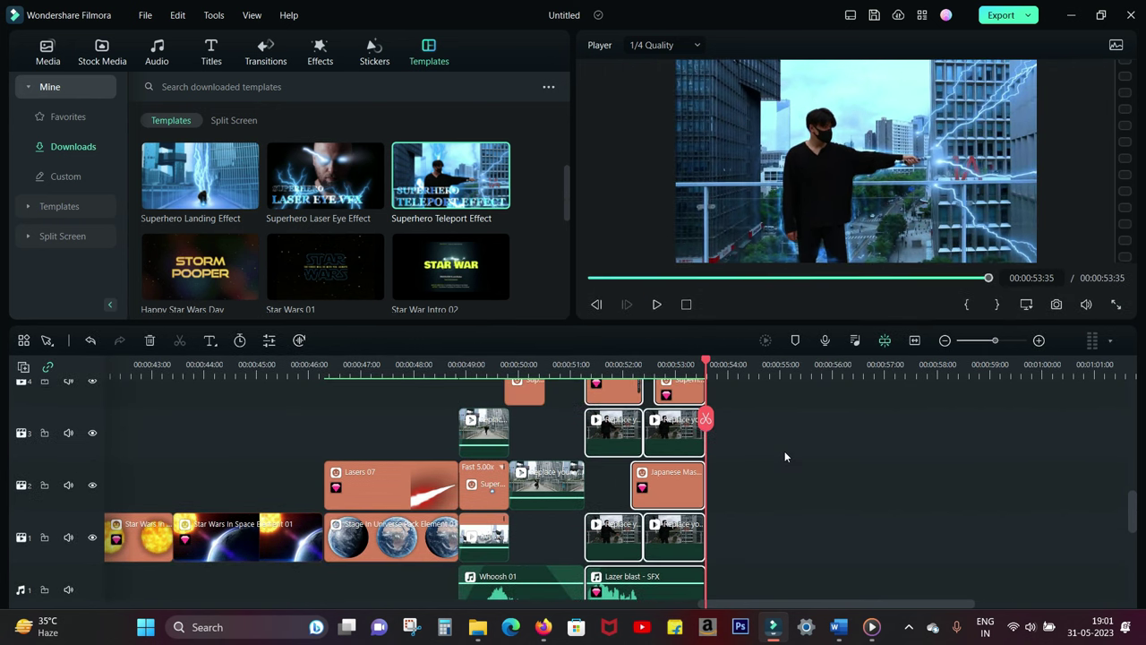
left_click(486, 430)
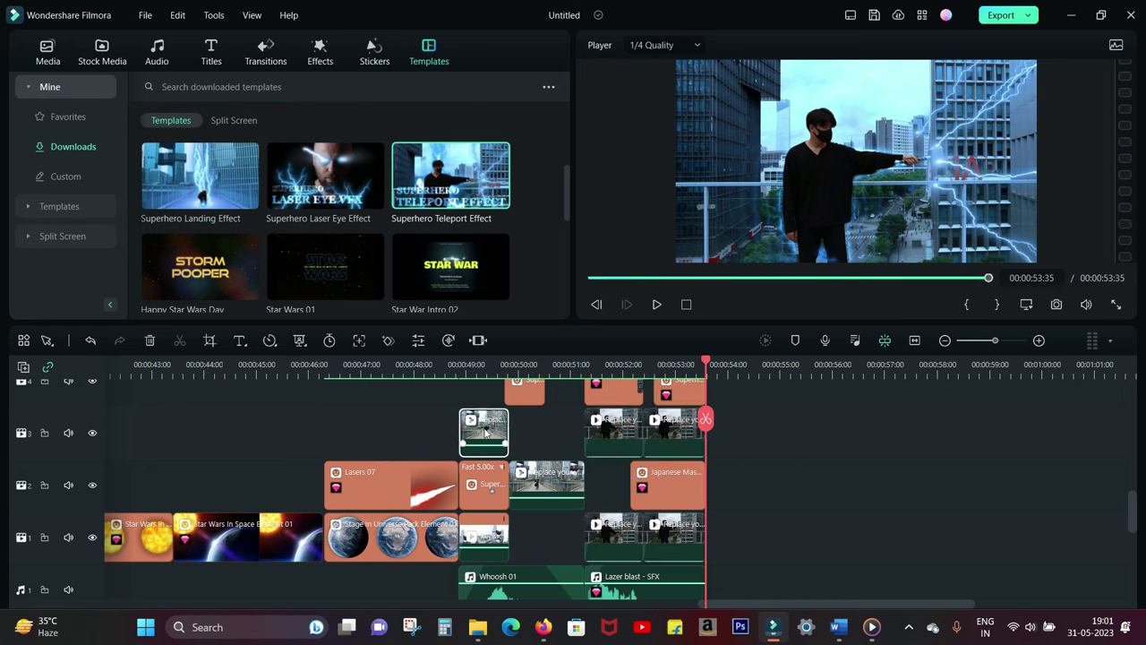
Show the project media and play the Replace your video 002 clip in the player.
left_click(48, 52)
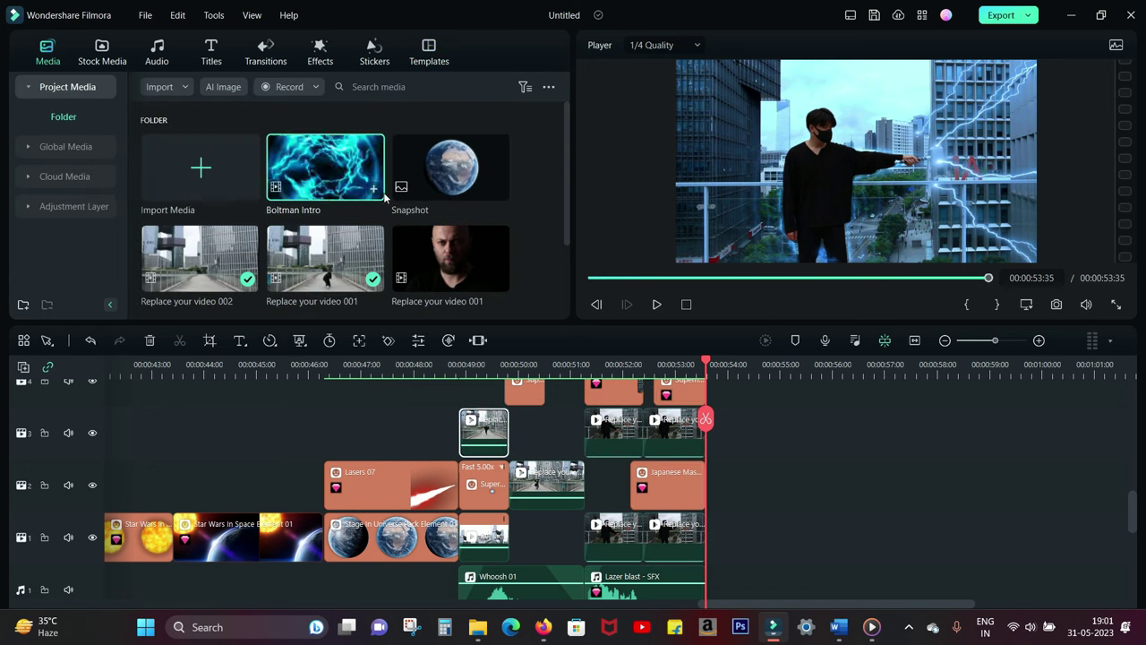
scroll(541, 213, "down", 2)
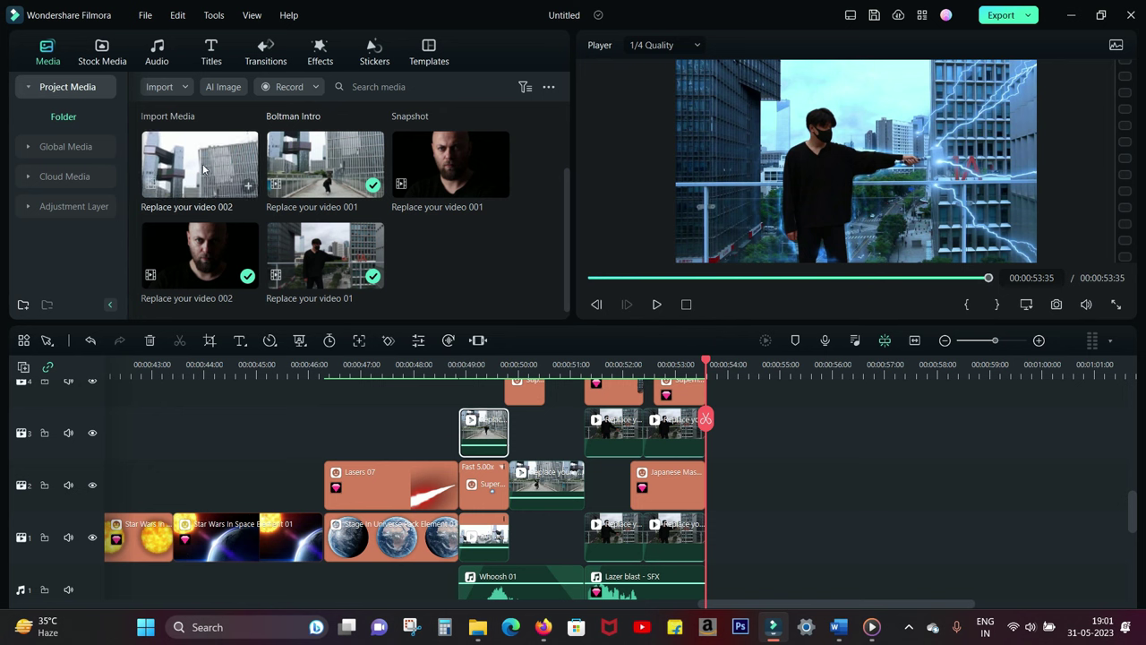
left_click(203, 168)
left_click(657, 304)
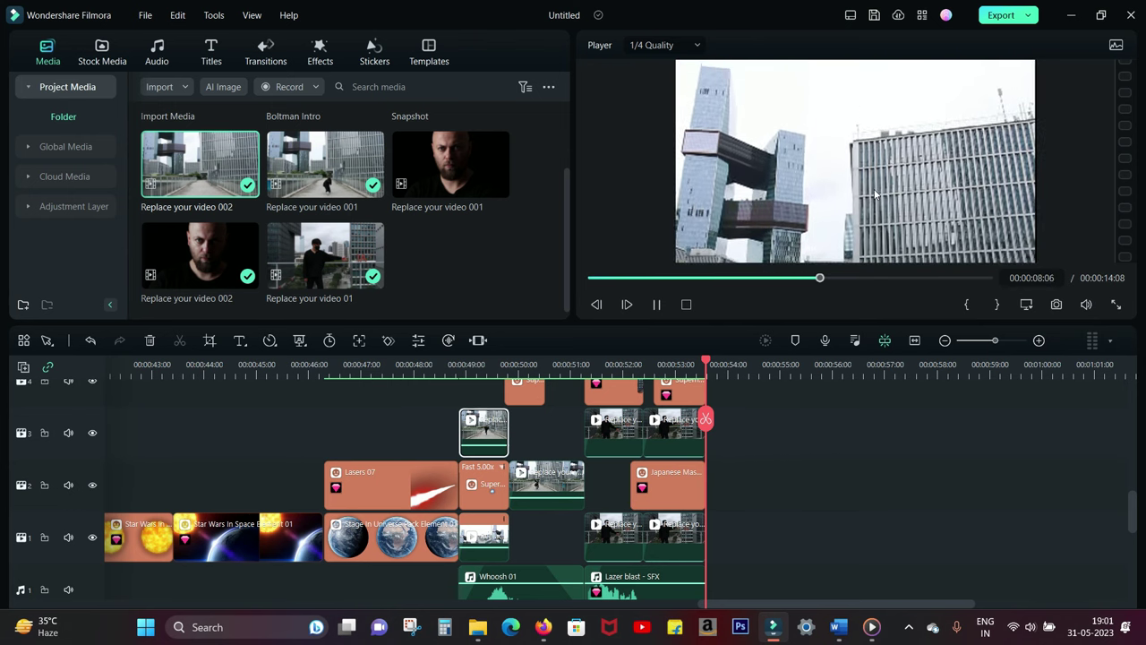
key("ctrl+slash")
Preview the Replace your video 001 and 01 clips in the player.
left_click(313, 181)
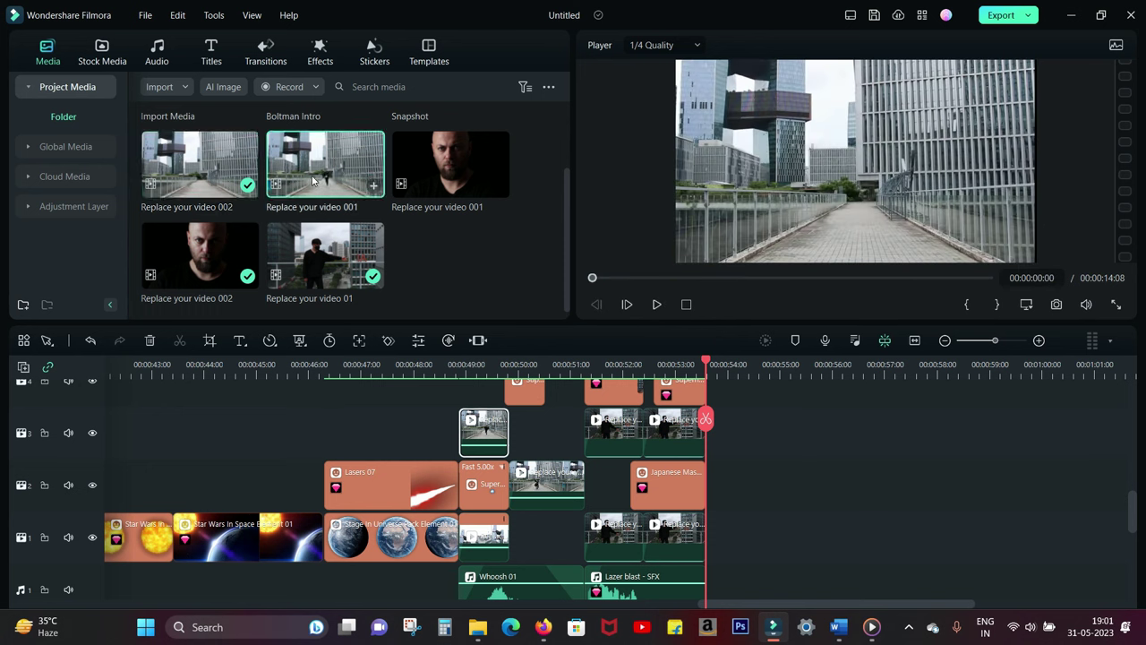
key("space")
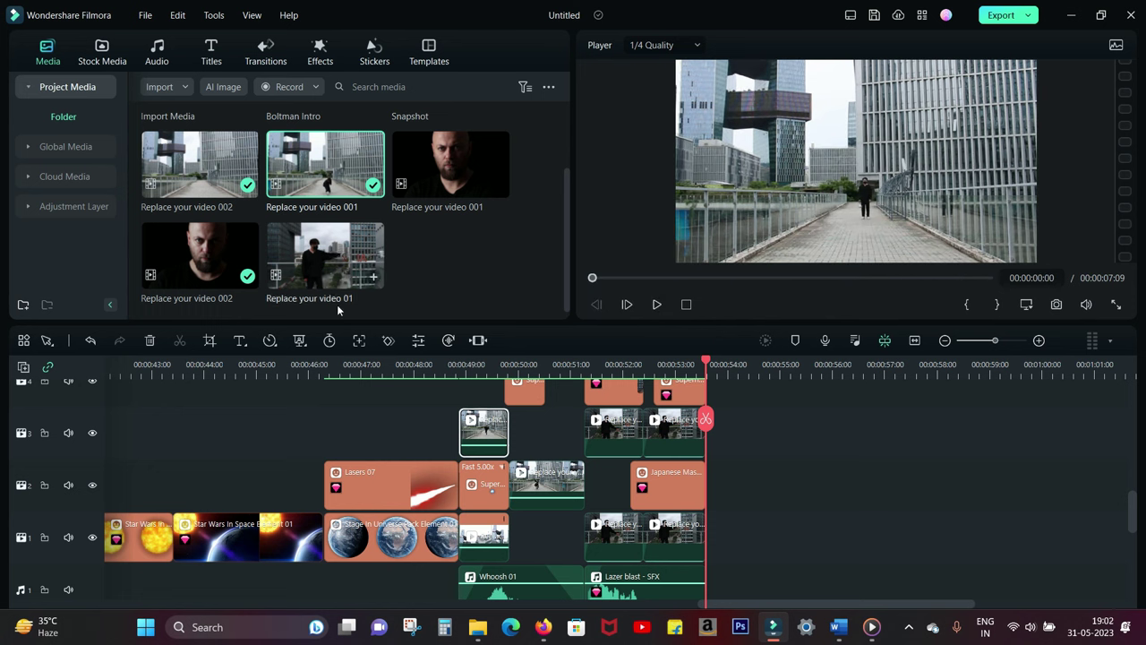
left_click(621, 437)
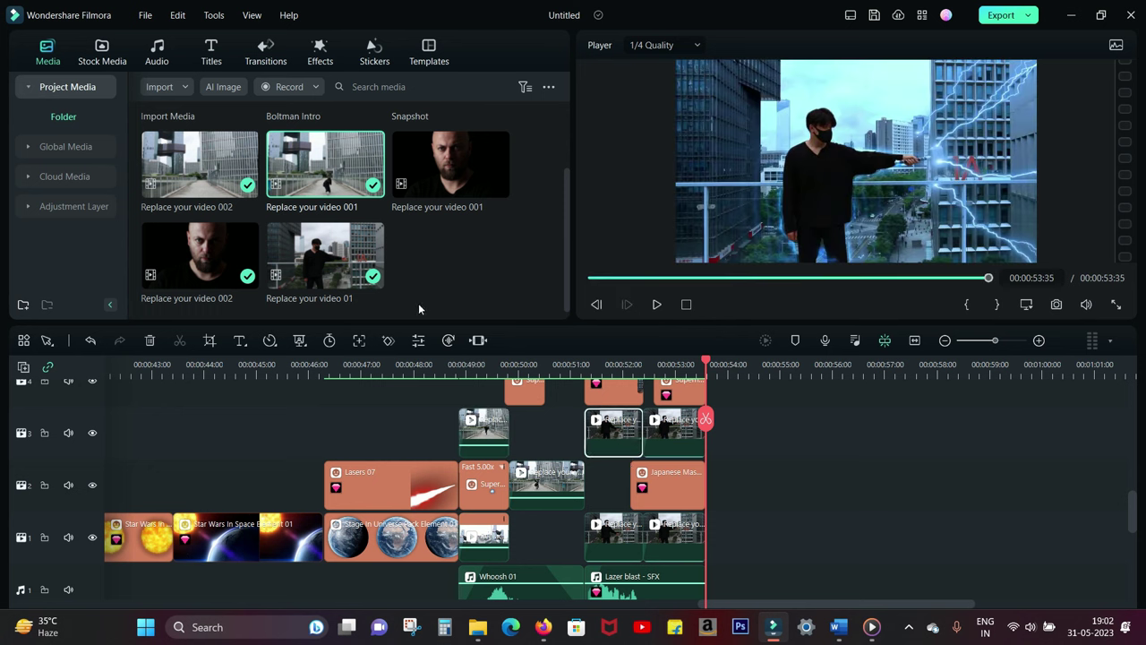
left_click(315, 257)
left_click(656, 305)
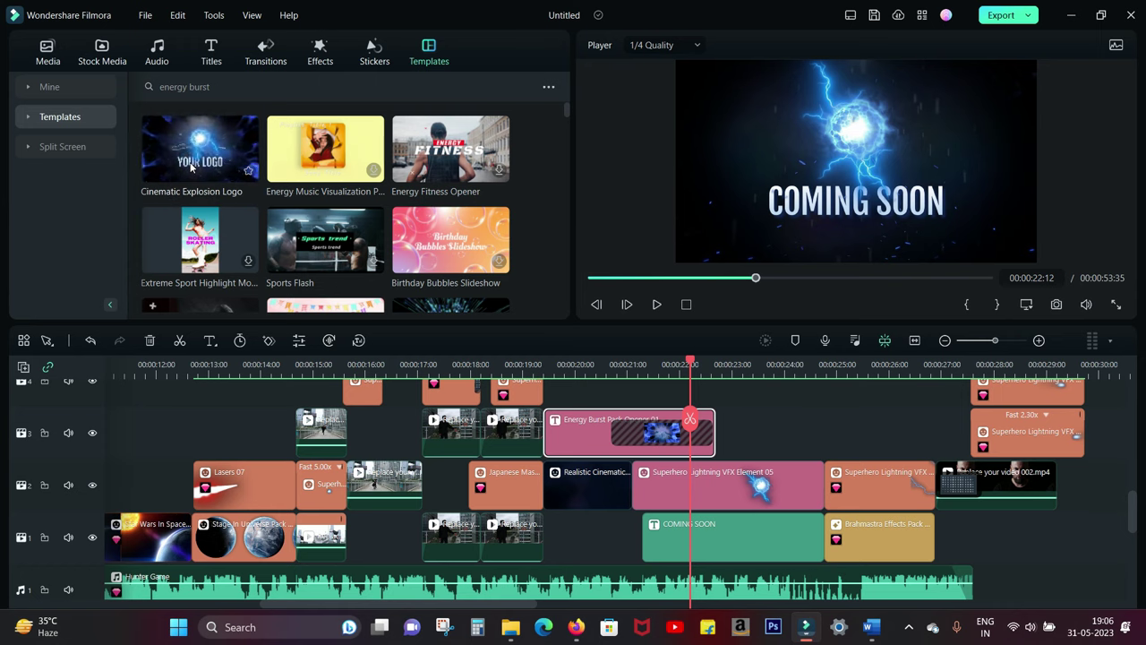
Place Cinematic Explosion Logo at the timeline end and change YOUR LOGO to COMING SOON!
scroll(489, 359, "right", 5)
left_click_drag(199, 151, 643, 555)
double_click(801, 547)
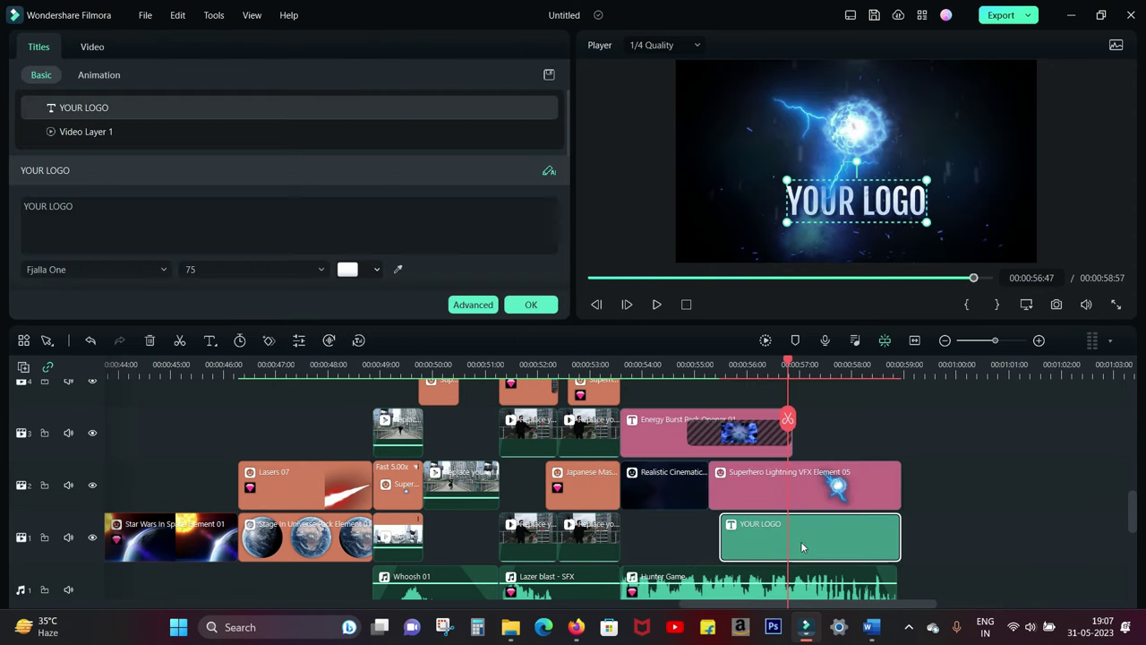
left_click_drag(75, 206, 8, 208)
type("COMING SOON!")
left_click(531, 304)
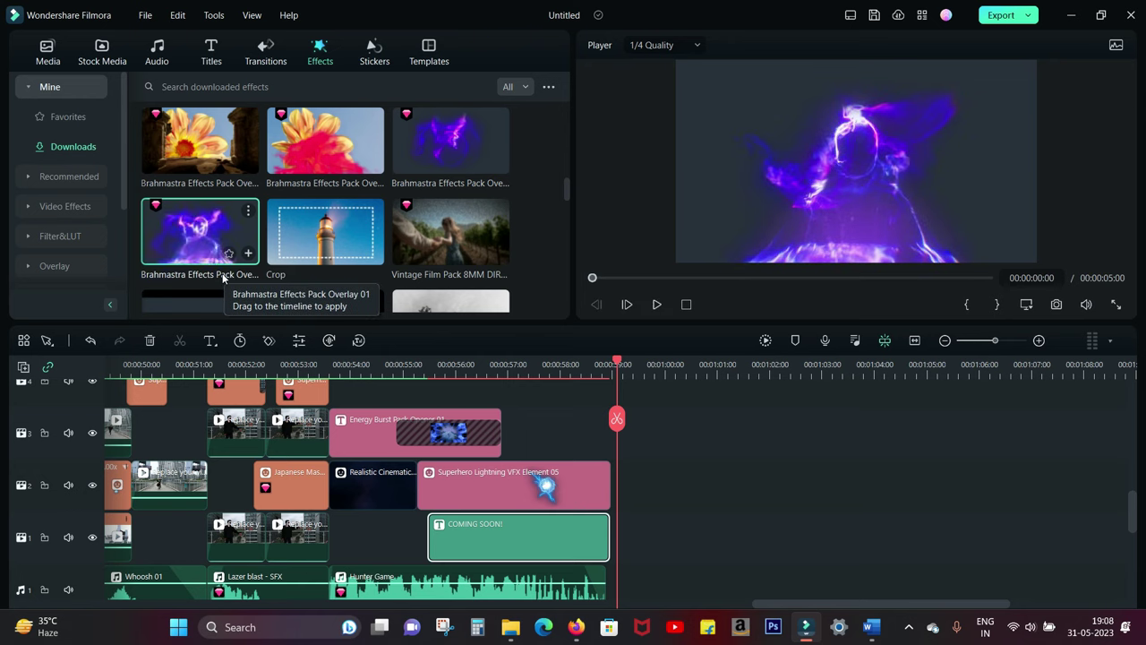
Place Brahmastra Effects Pack Overlay 01 on track 2 with Superhero Lightning VFX above it, then preview from 00:00:59.
left_click_drag(197, 235, 716, 495)
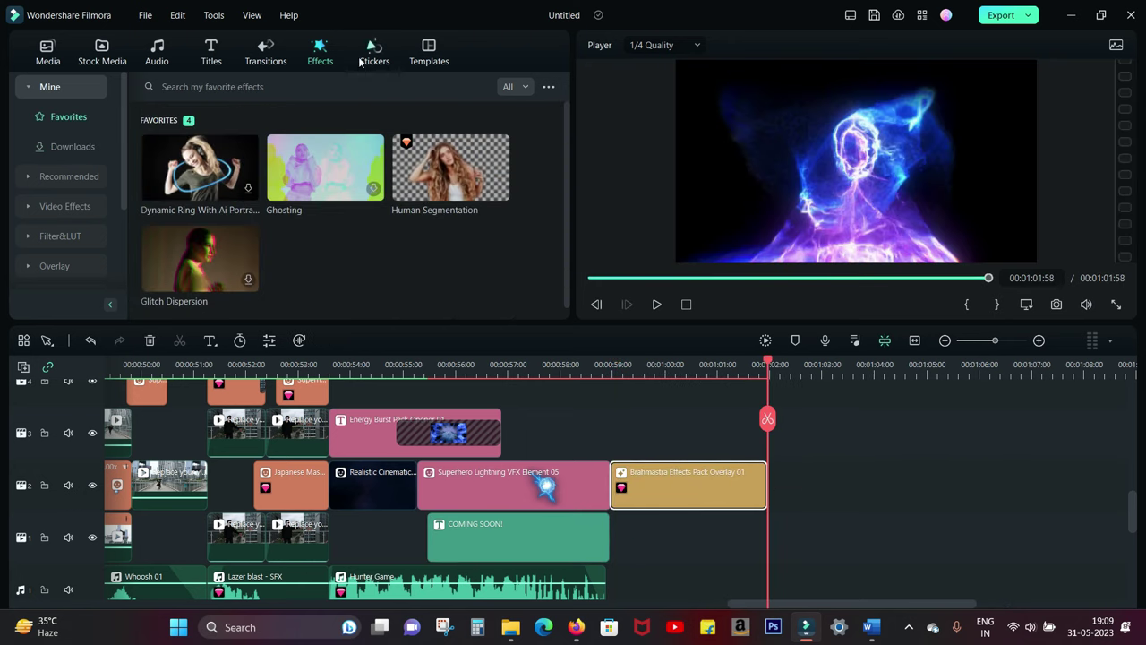
left_click(359, 58)
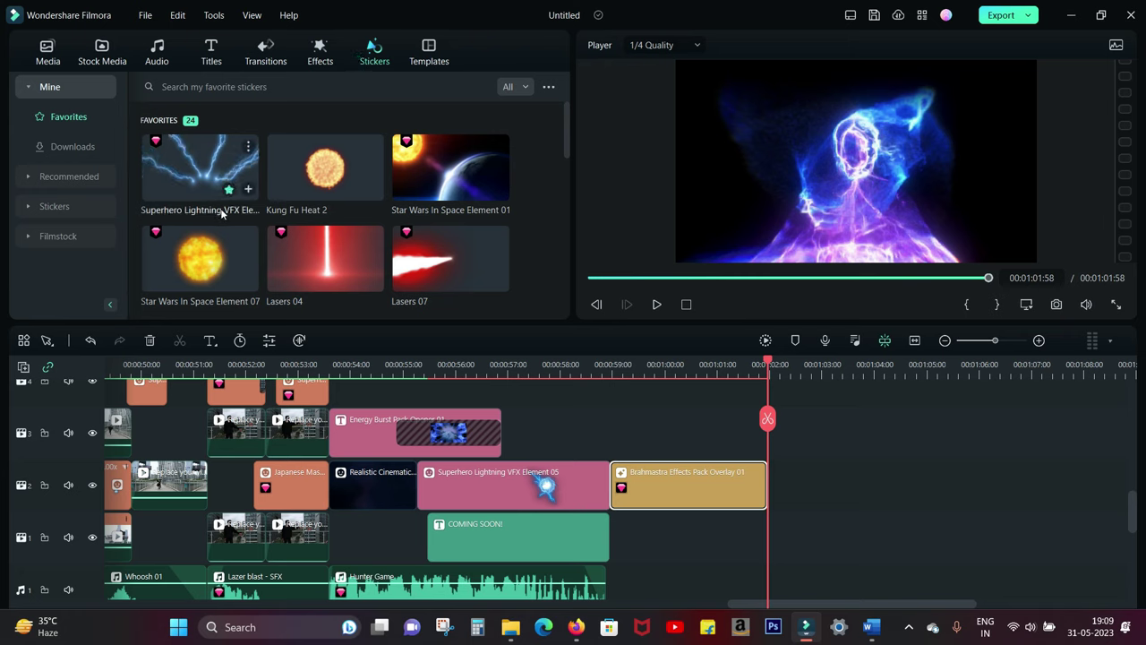
left_click_drag(221, 213, 760, 443)
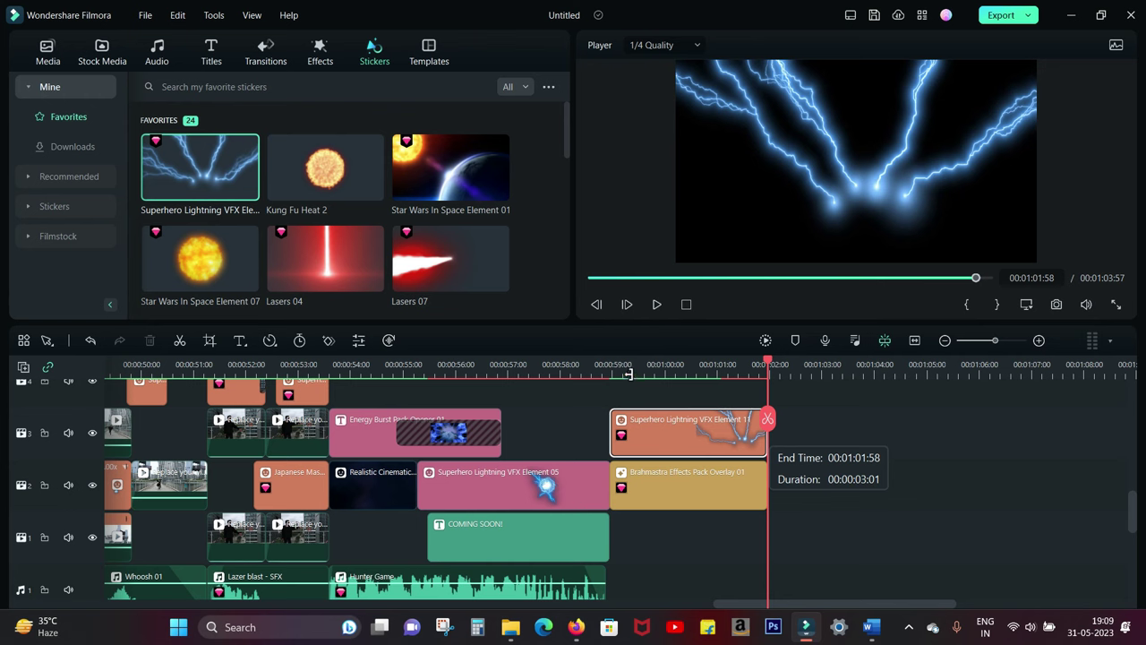
left_click(626, 371)
left_click(657, 304)
Add the Superhero Laser Eye Effect template from Templates to the end of the timeline.
left_click(429, 52)
scroll(291, 209, "down", 1)
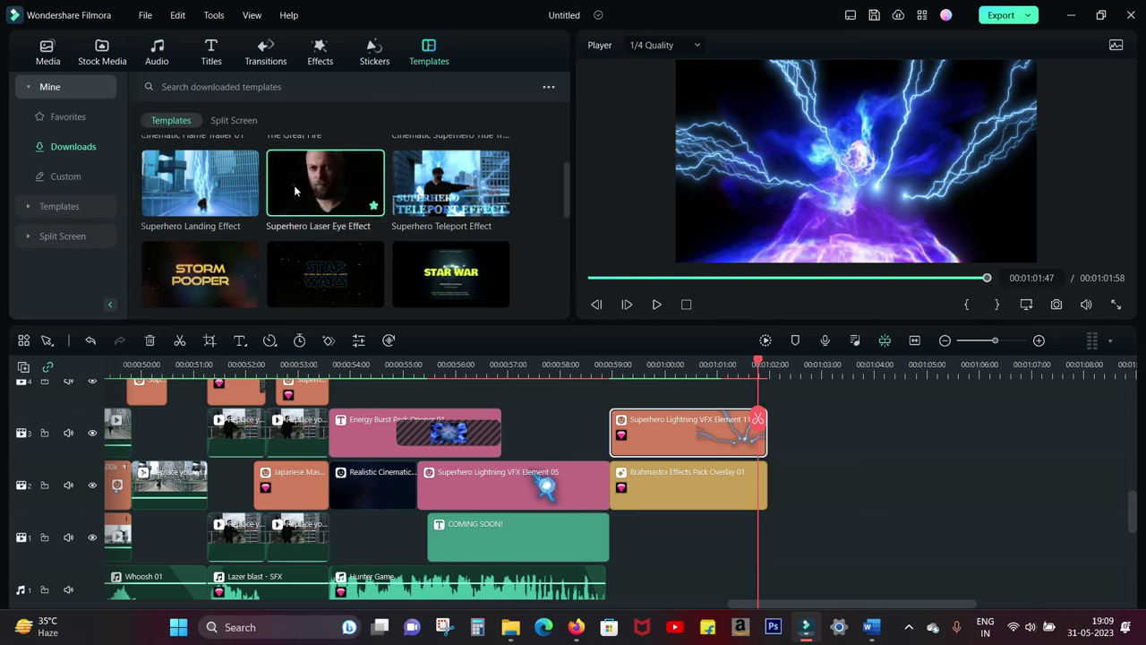
left_click_drag(294, 190, 789, 489)
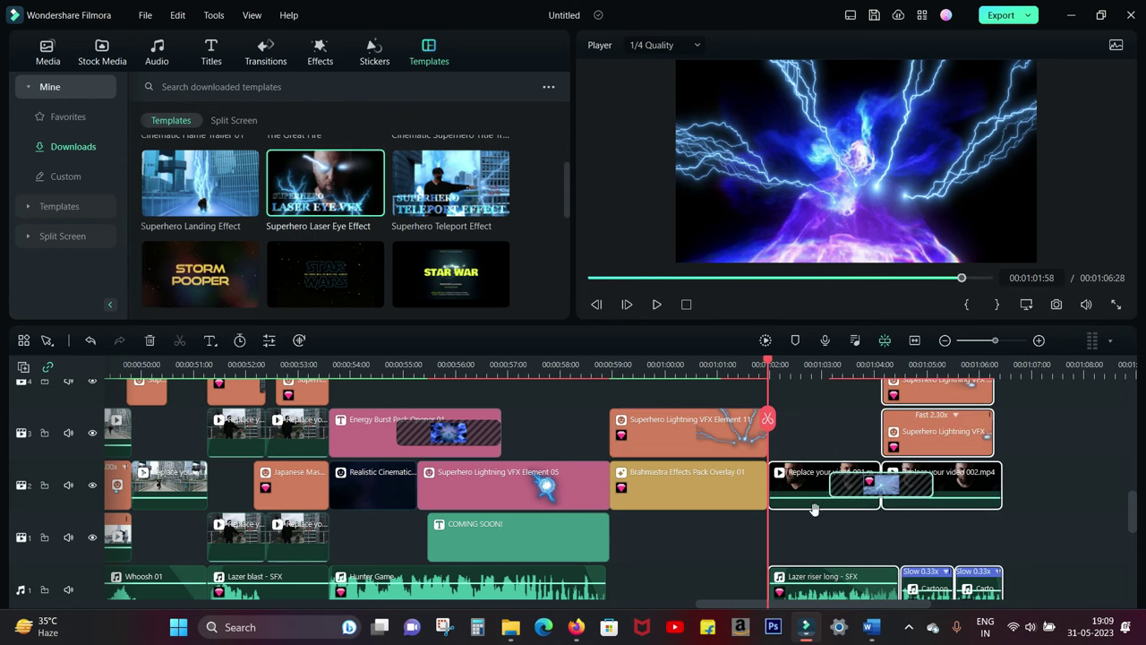
left_click_drag(785, 605, 845, 605)
Delete the template's unneeded Replace your video clips and preview the ending from about 00:00:54.
left_click(533, 484)
right_click(496, 484)
left_click(543, 166)
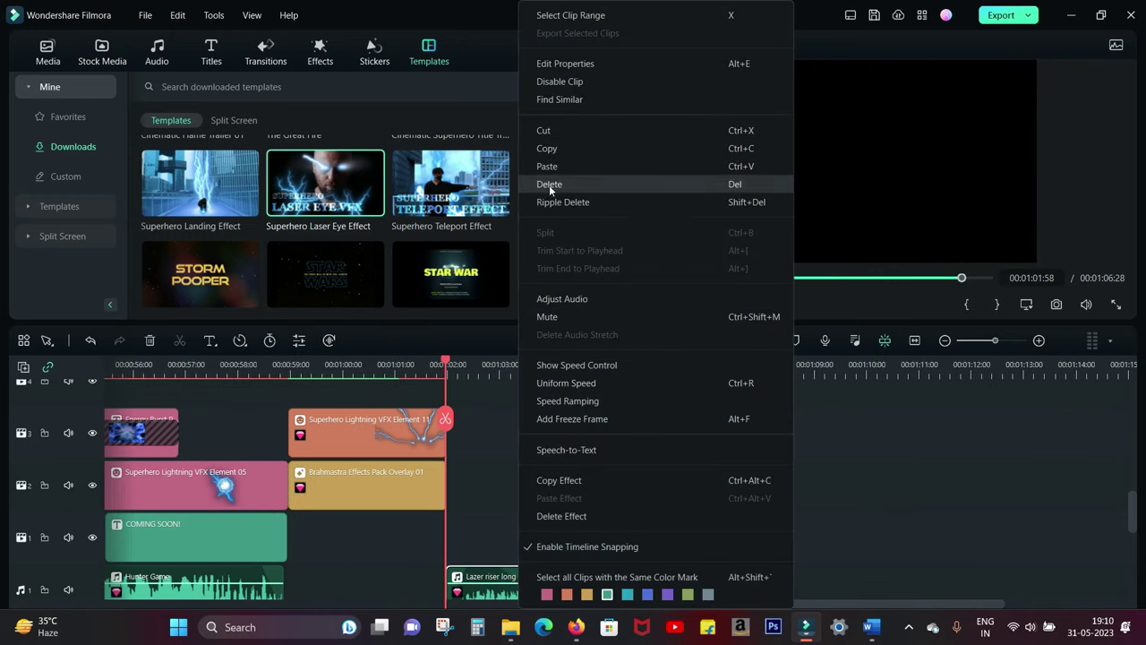
left_click(549, 184)
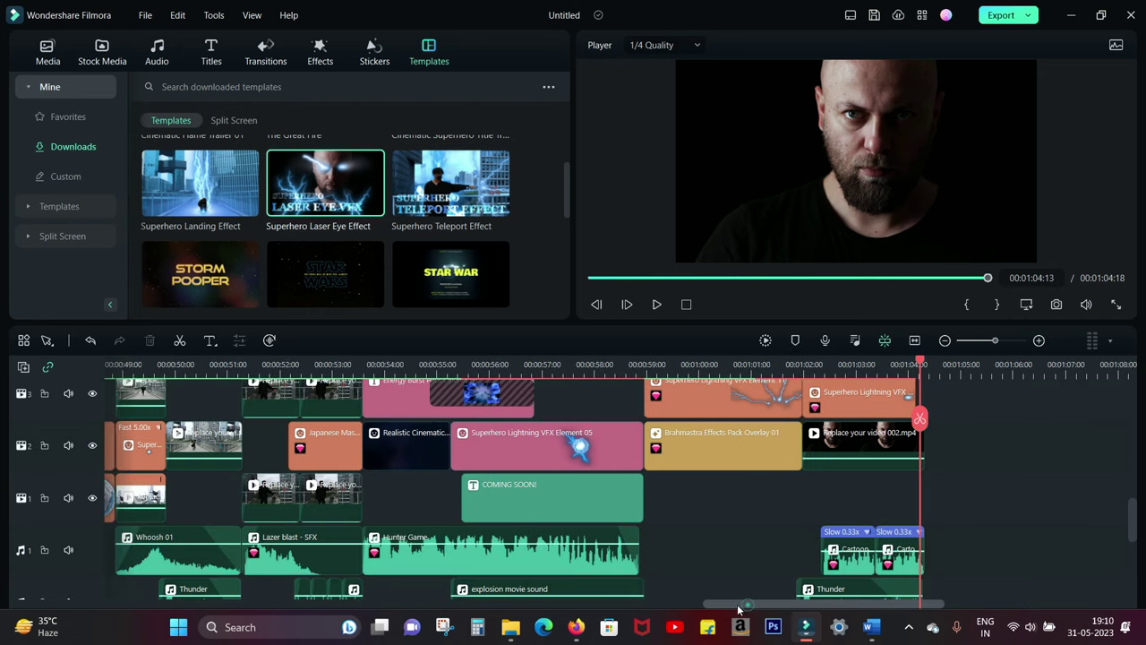
left_click_drag(740, 609, 678, 605)
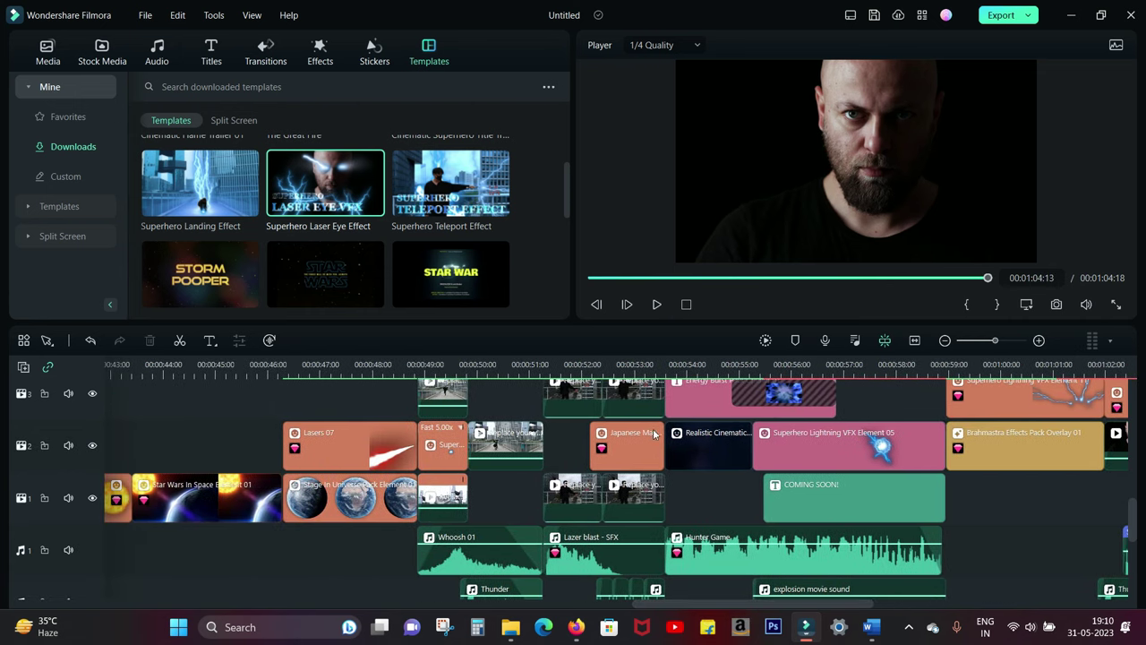
left_click(657, 305)
left_click(657, 305)
Move Hunter Game to audio track 6, shrink tracks to Small, and extend it to start near 00:00:39.
mouse_move(762, 560)
left_mouse_down()
mouse_move(766, 597)
mouse_move(764, 557)
left_mouse_up()
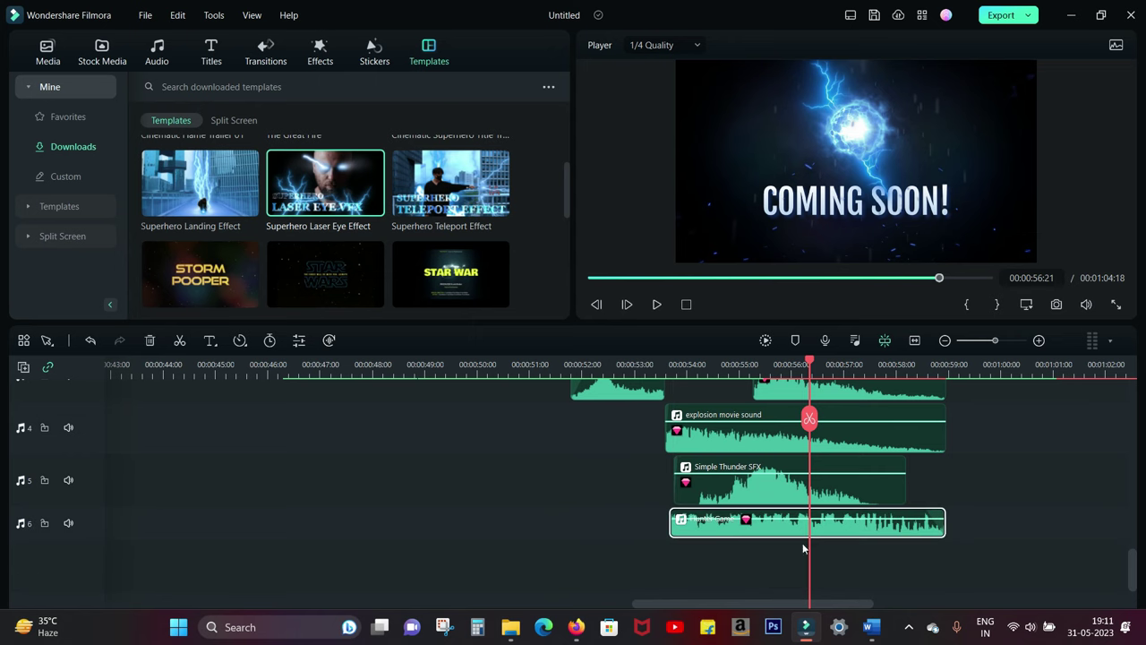
right_click(101, 484)
left_click(289, 436)
left_click_drag(671, 523, 395, 553)
left_click(662, 305)
left_click(663, 308)
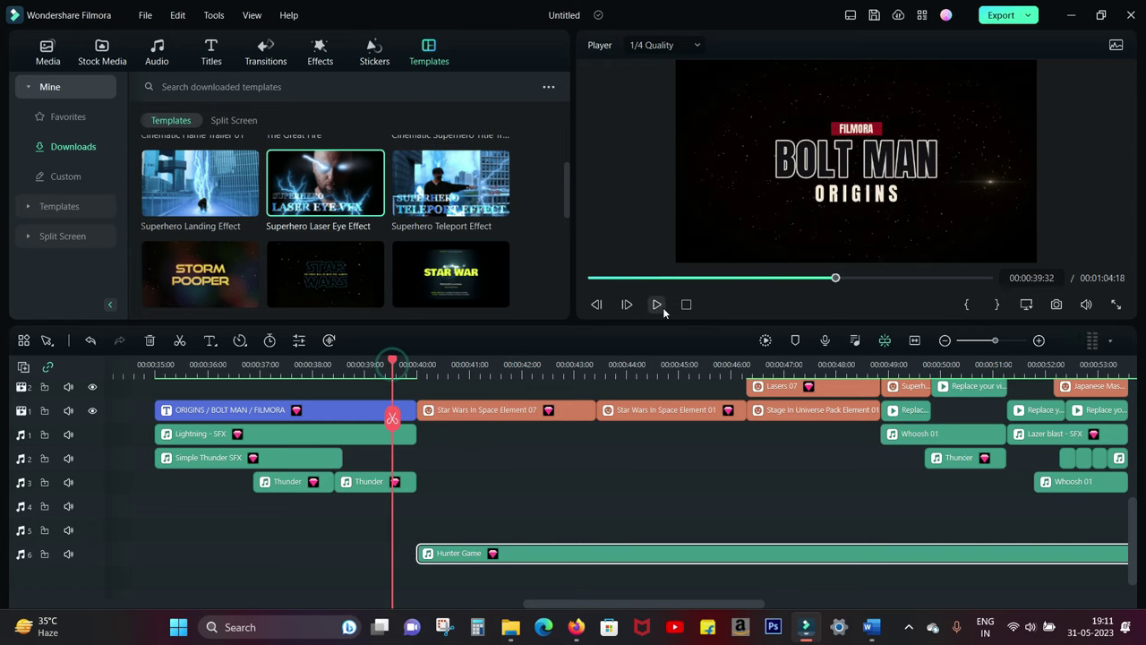
Open the Hunter Game Audio settings and return the playhead to the BOLT MAN title.
double_click(425, 555)
scroll(502, 193, "down", 3)
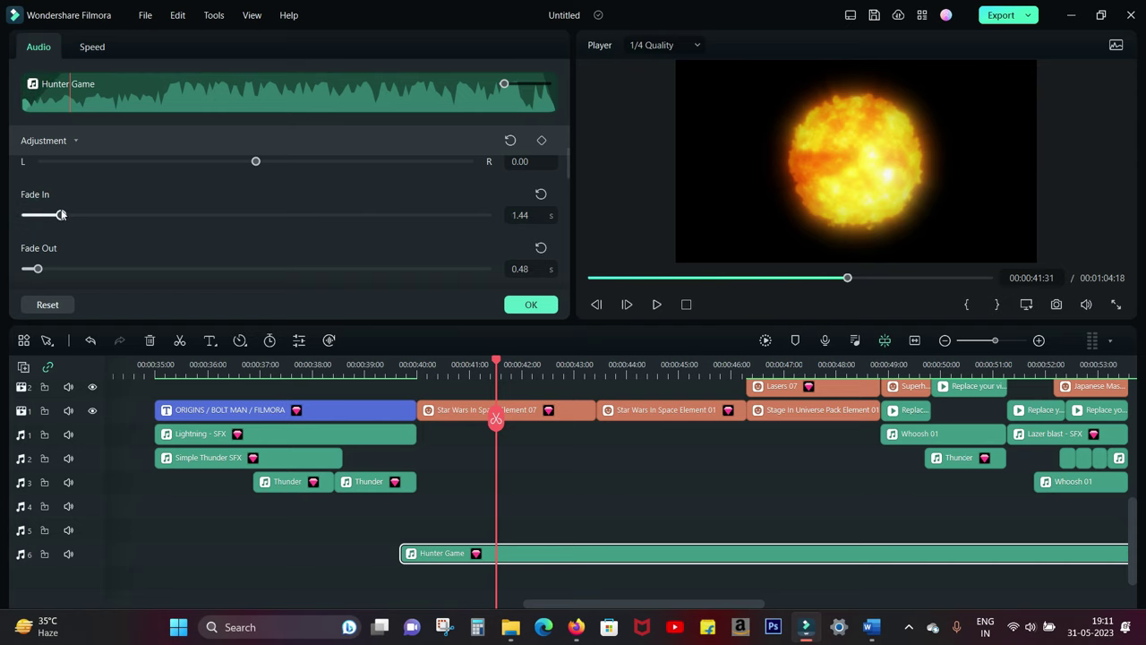
left_click(395, 365)
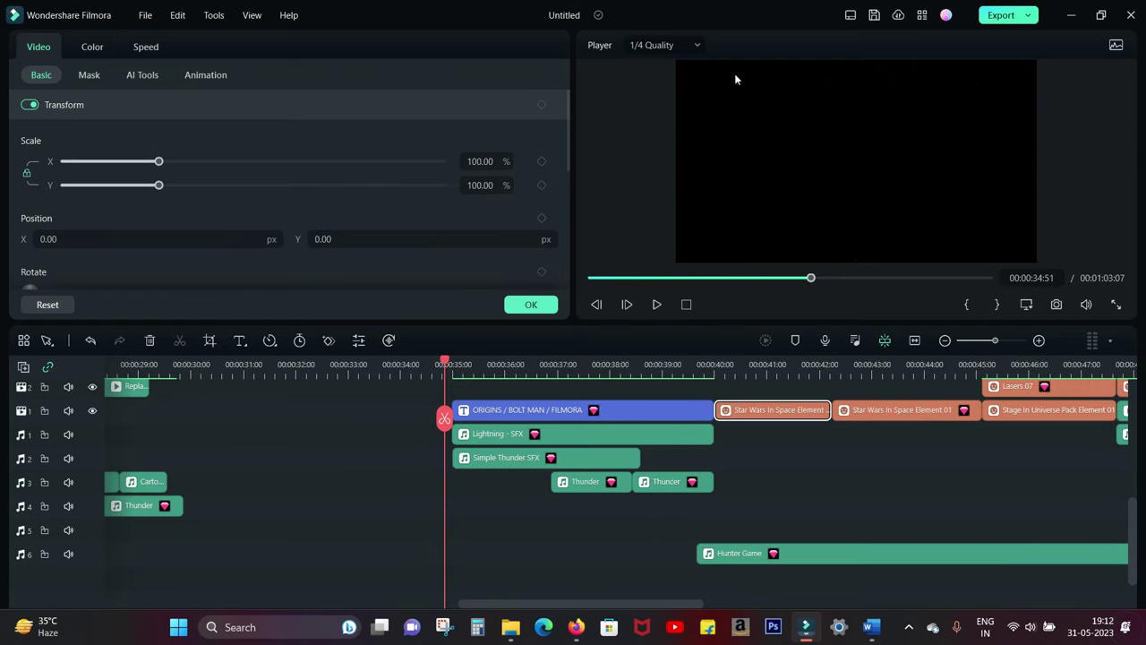
Set the preview player's playback quality to Full Quality.
left_click(662, 45)
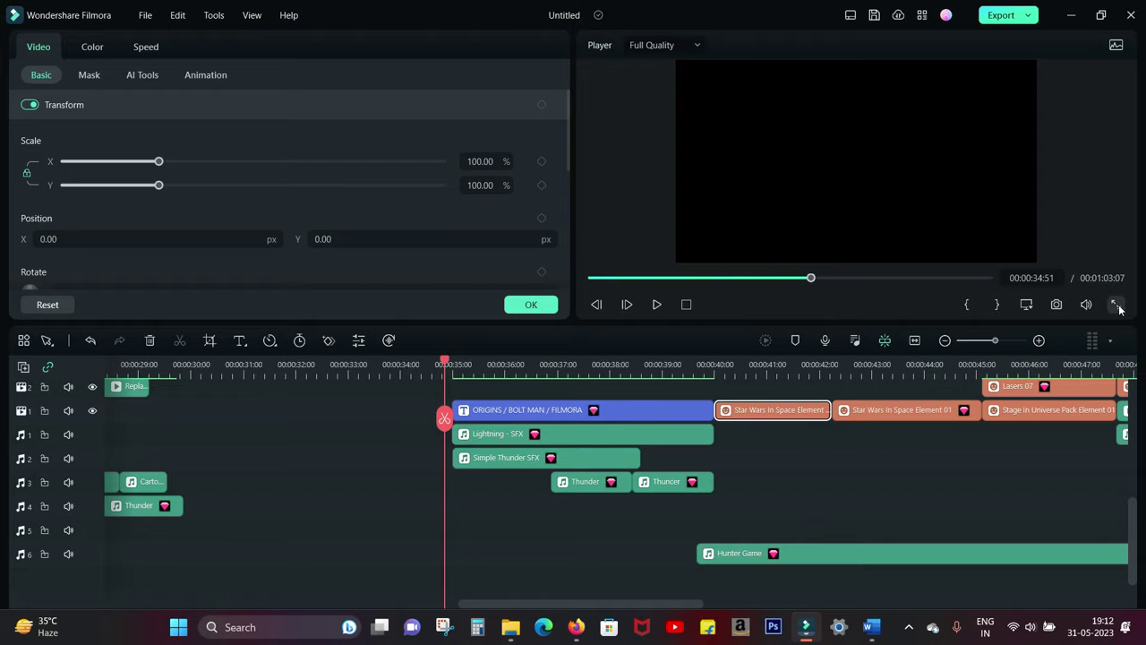